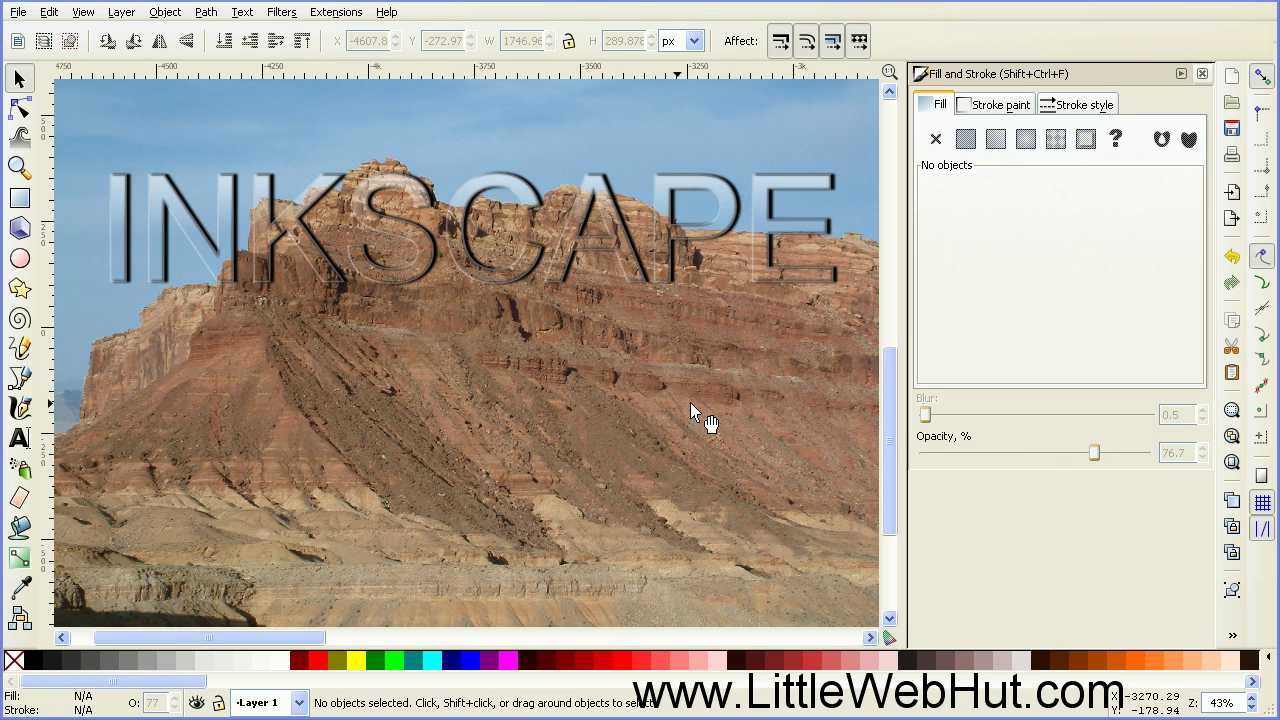
Step: Add black INKSCAPE text on the canyon photo and scale it to about 1700 px wide
{"action": "left_click", "coordinate": [20, 438]}
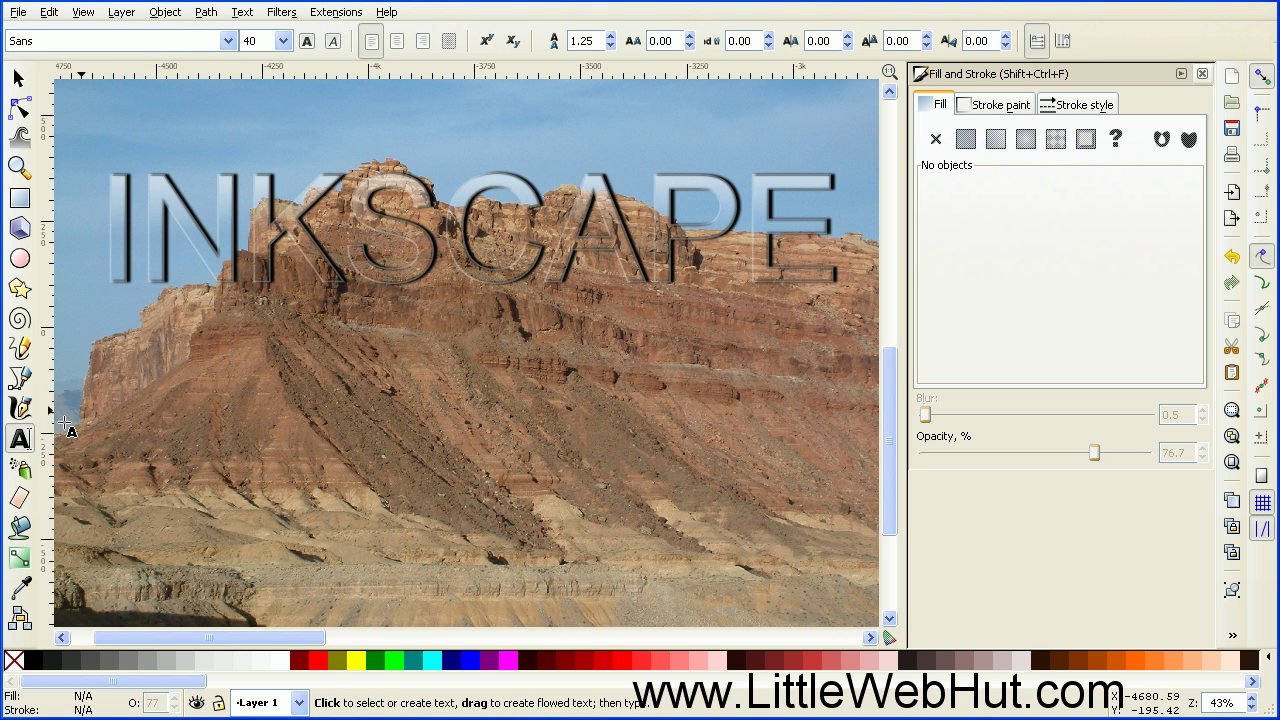
{"action": "left_click", "coordinate": [116, 346]}
{"action": "type", "text": "INKS"}
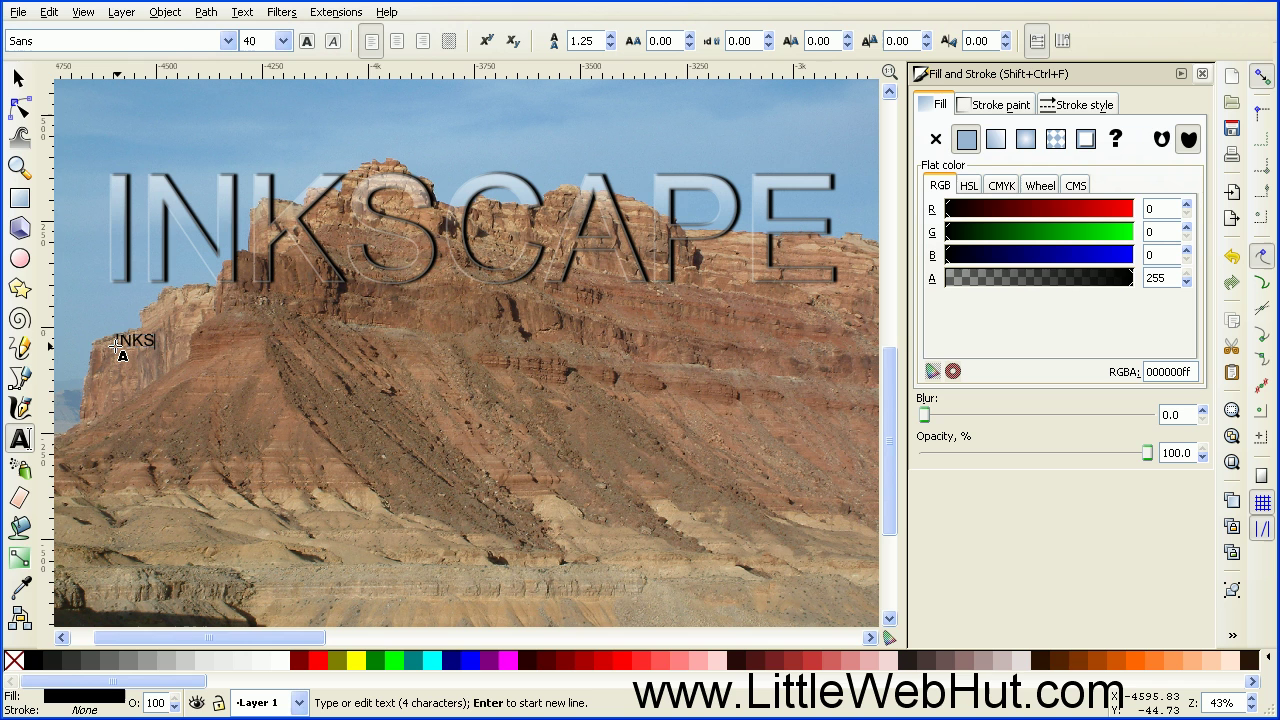
{"action": "type", "text": "CAPE"}
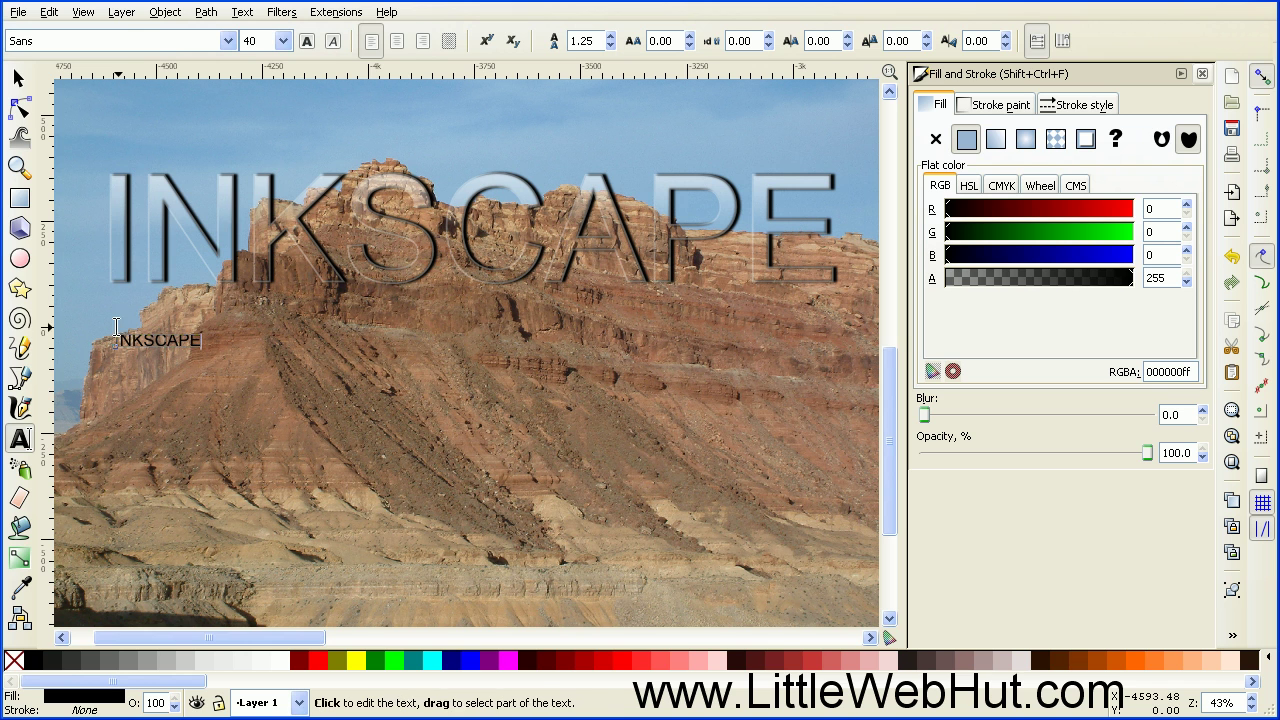
{"action": "left_click", "coordinate": [21, 80]}
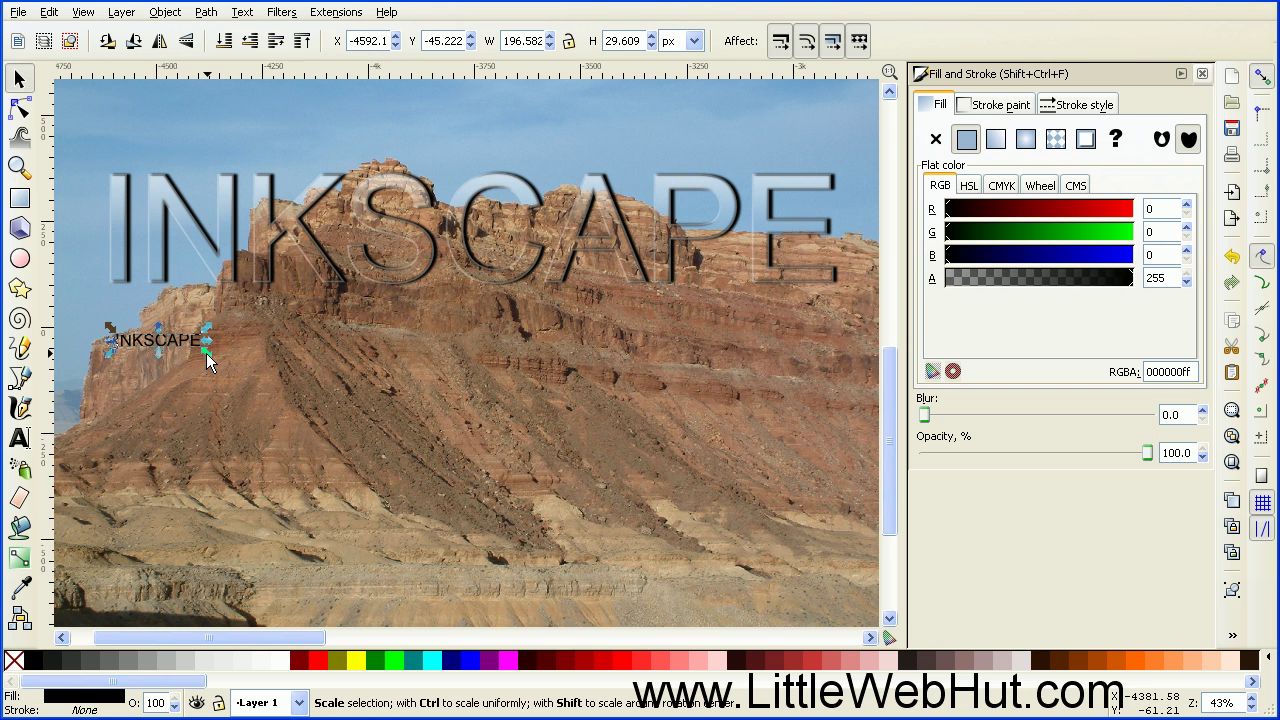
{"action": "left_click_drag", "start_coordinate": [207, 354], "coordinate": [884, 444]}
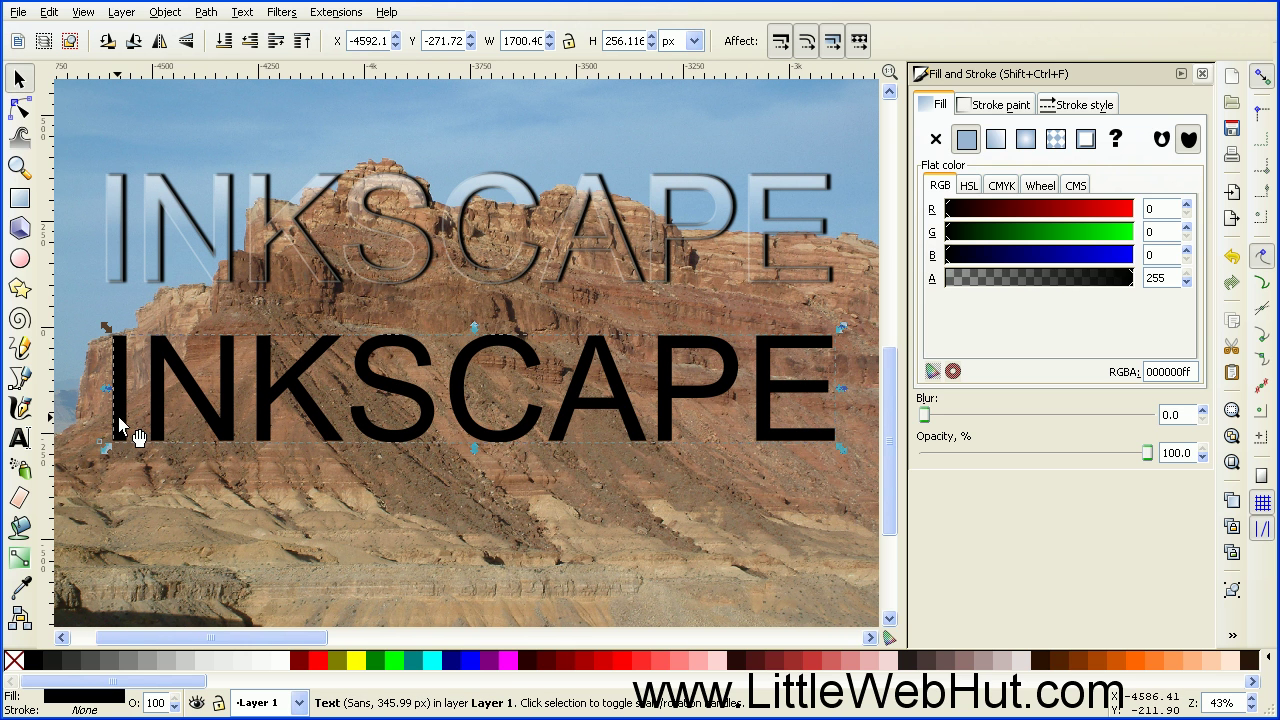
{"action": "key", "text": "ctrl"}
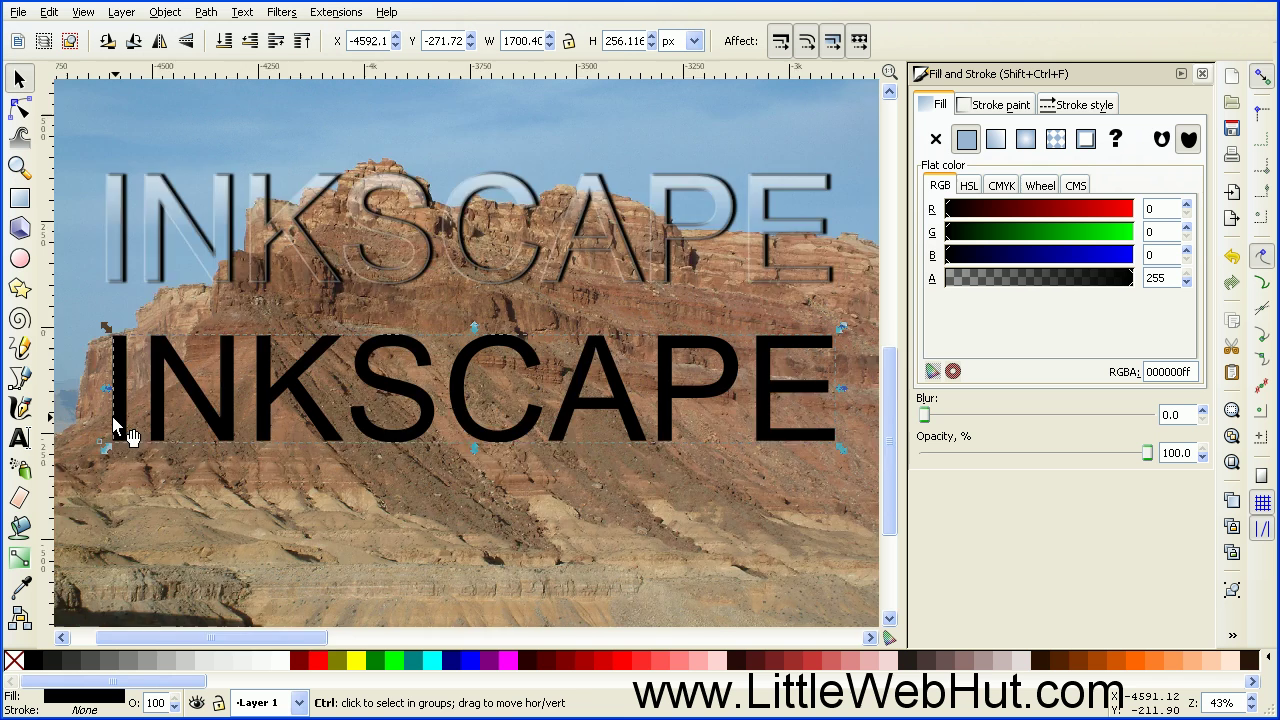
{"action": "scroll", "coordinate": [113, 425], "scroll_direction": "up", "scroll_amount": 2}
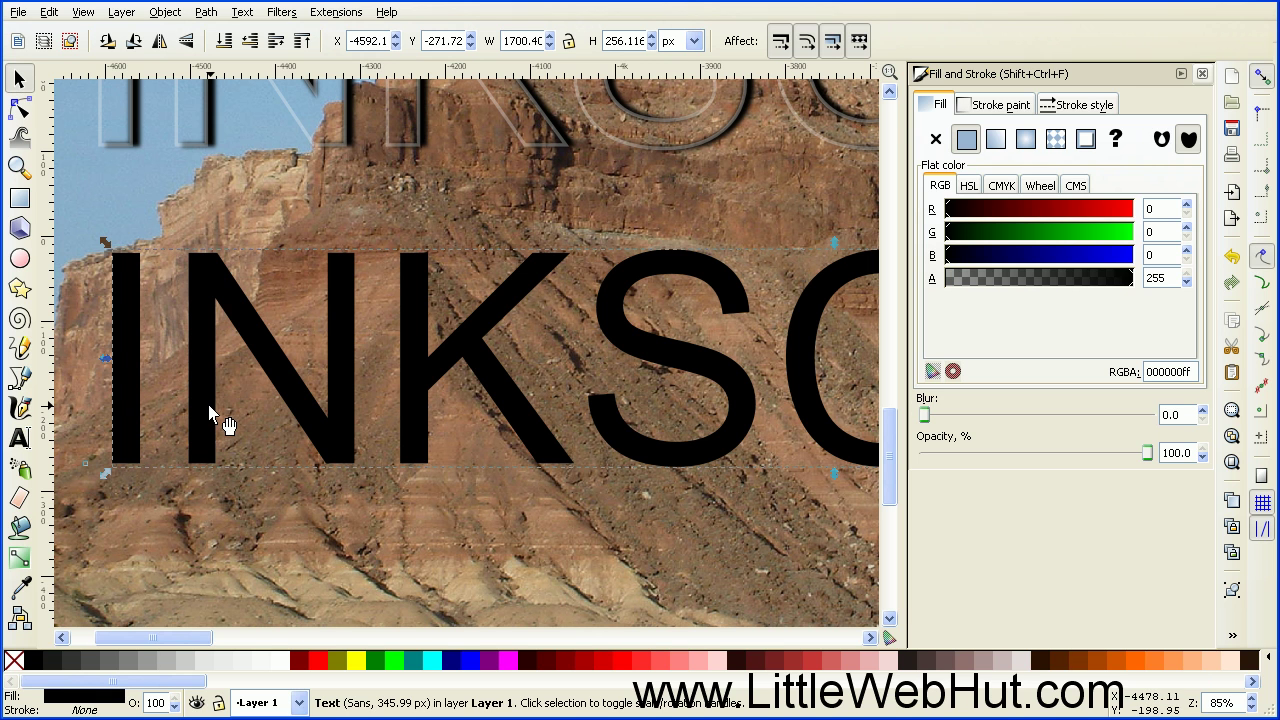
{"action": "left_click", "coordinate": [299, 662]}
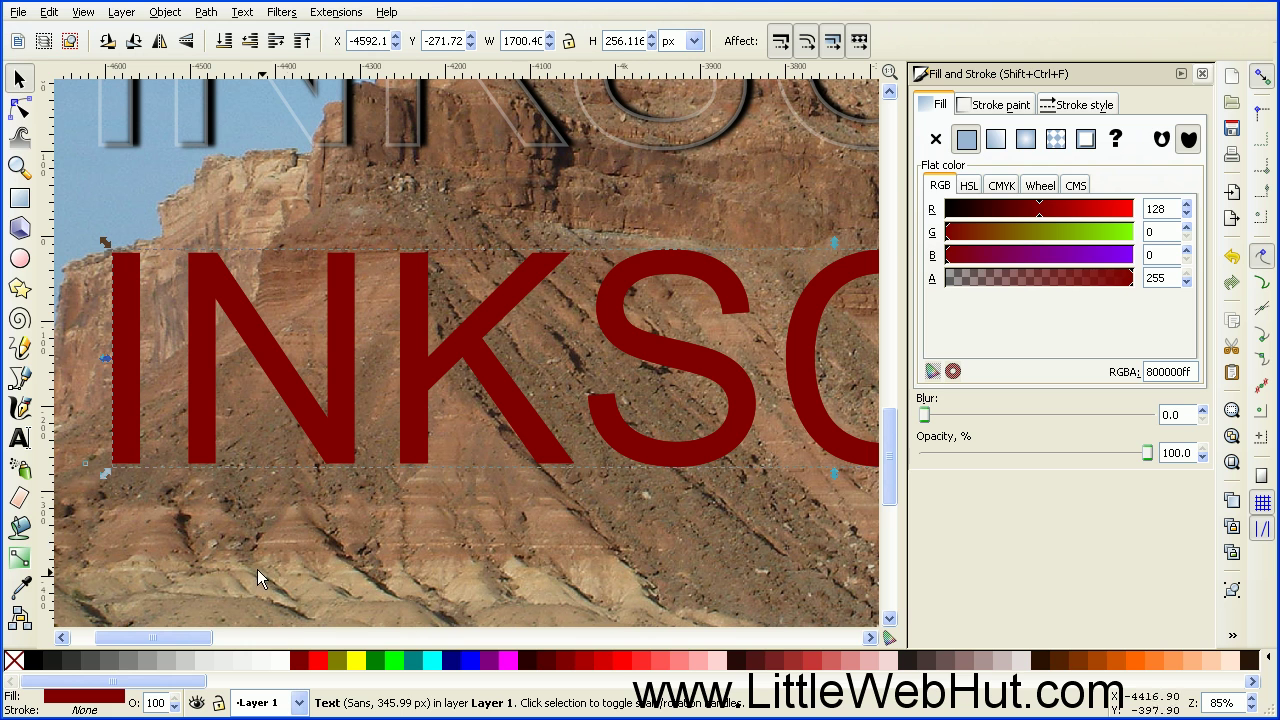
{"action": "left_click", "coordinate": [318, 660]}
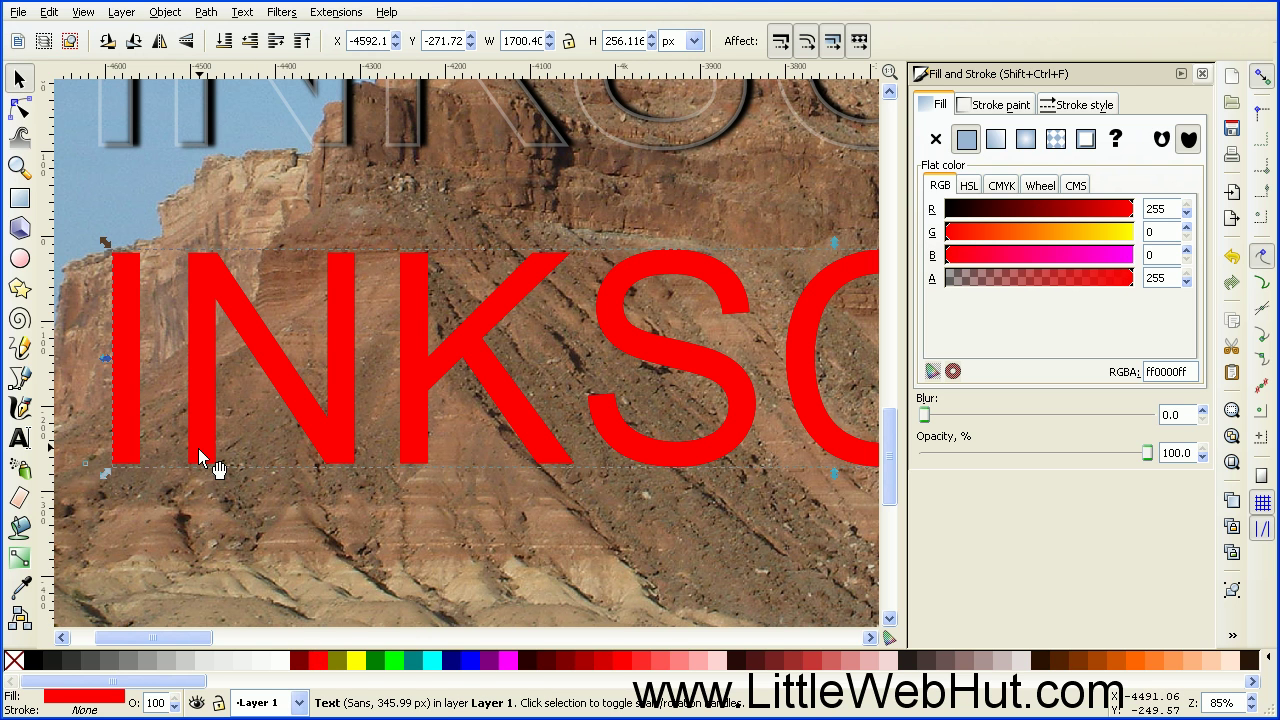
{"action": "left_click", "coordinate": [340, 661]}
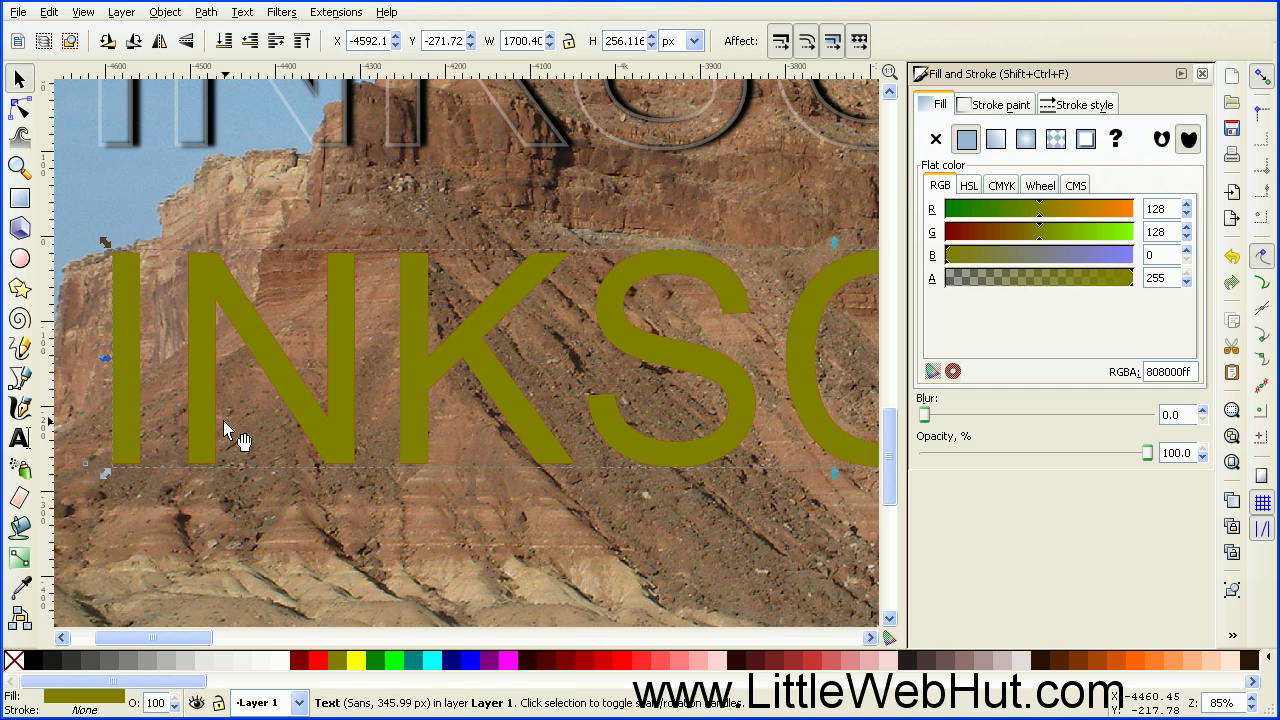
{"action": "left_click", "coordinate": [359, 660]}
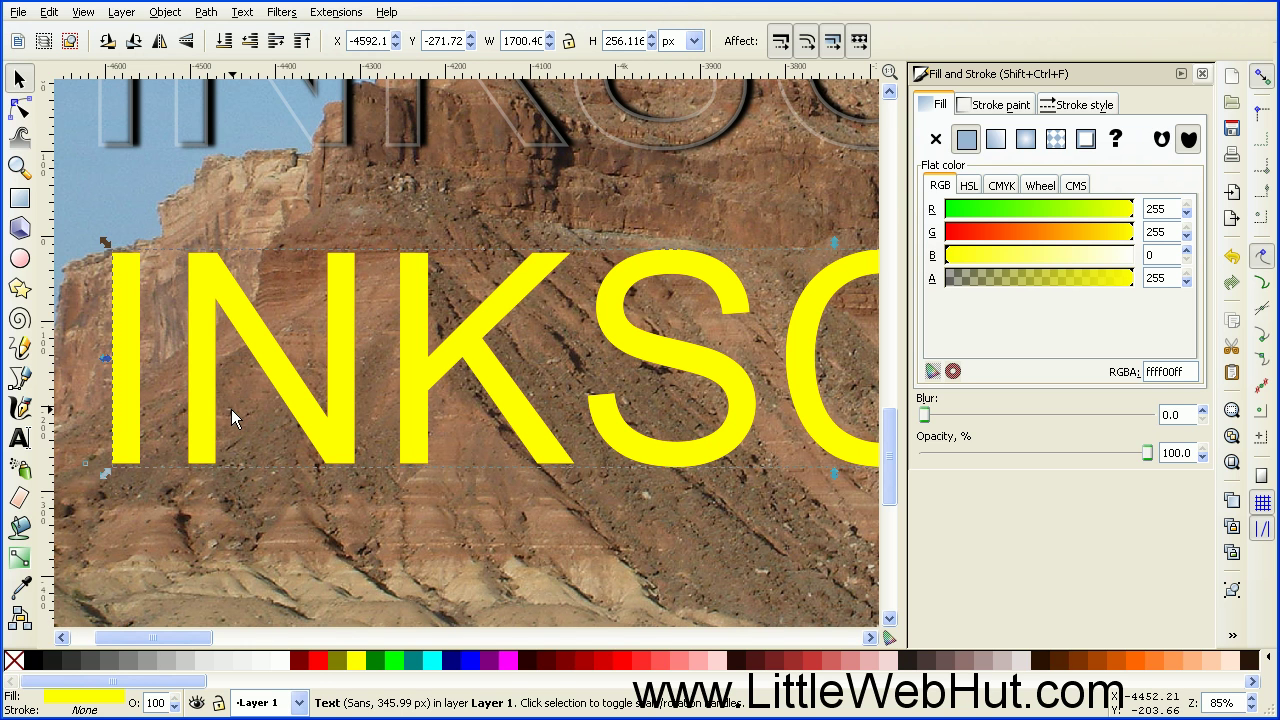
{"action": "left_click", "coordinate": [34, 662]}
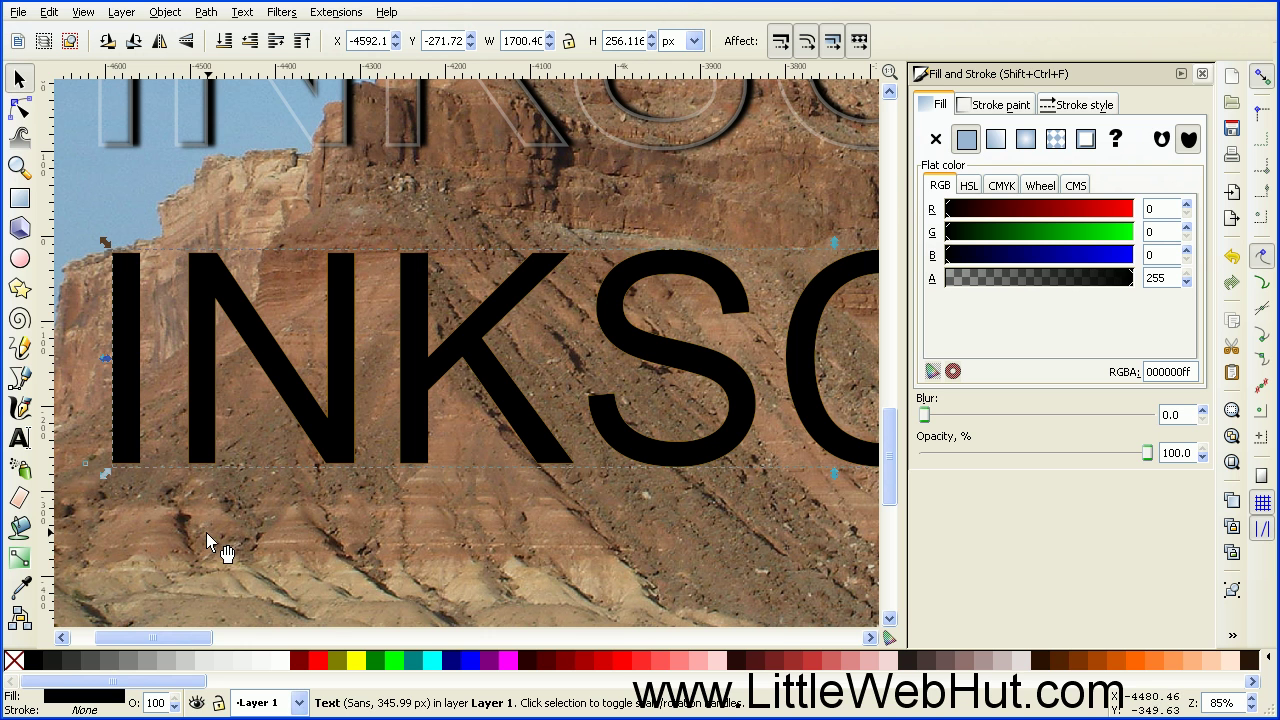
Step: Set the INKSCAPE text's blur to 0.5 in Object > Fill and Stroke
{"action": "left_click", "coordinate": [165, 12]}
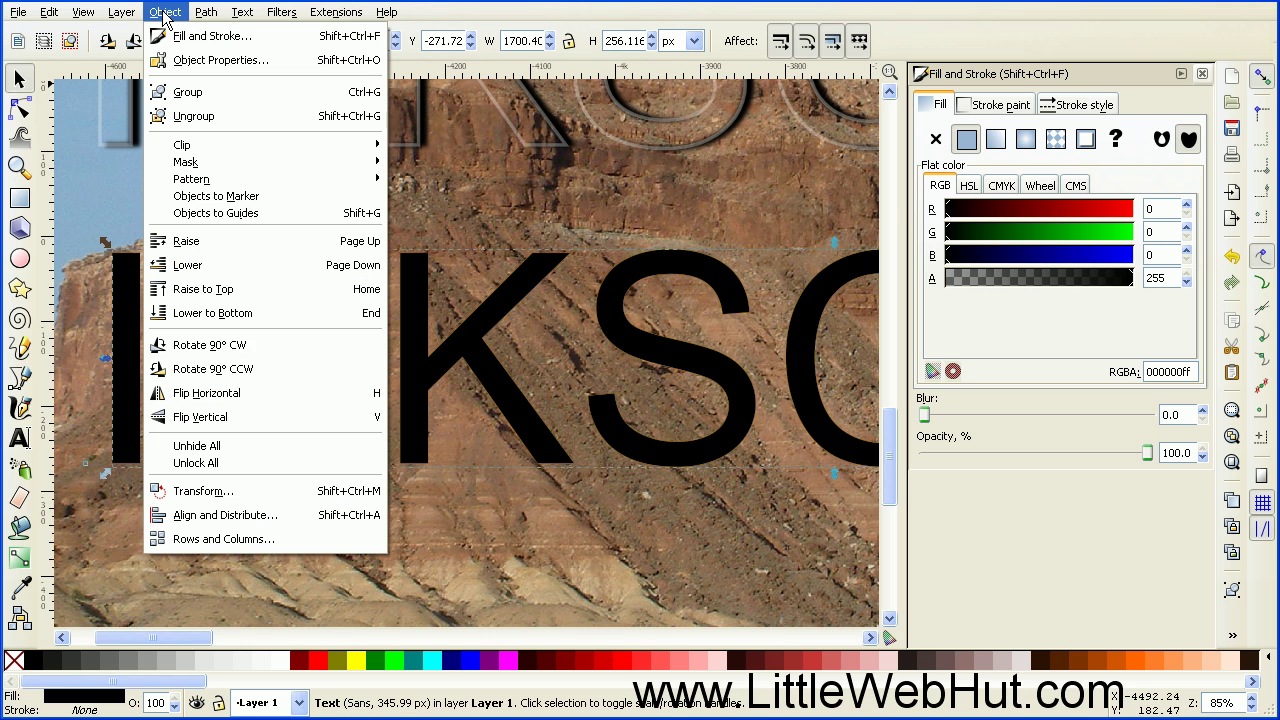
{"action": "left_click", "coordinate": [186, 32]}
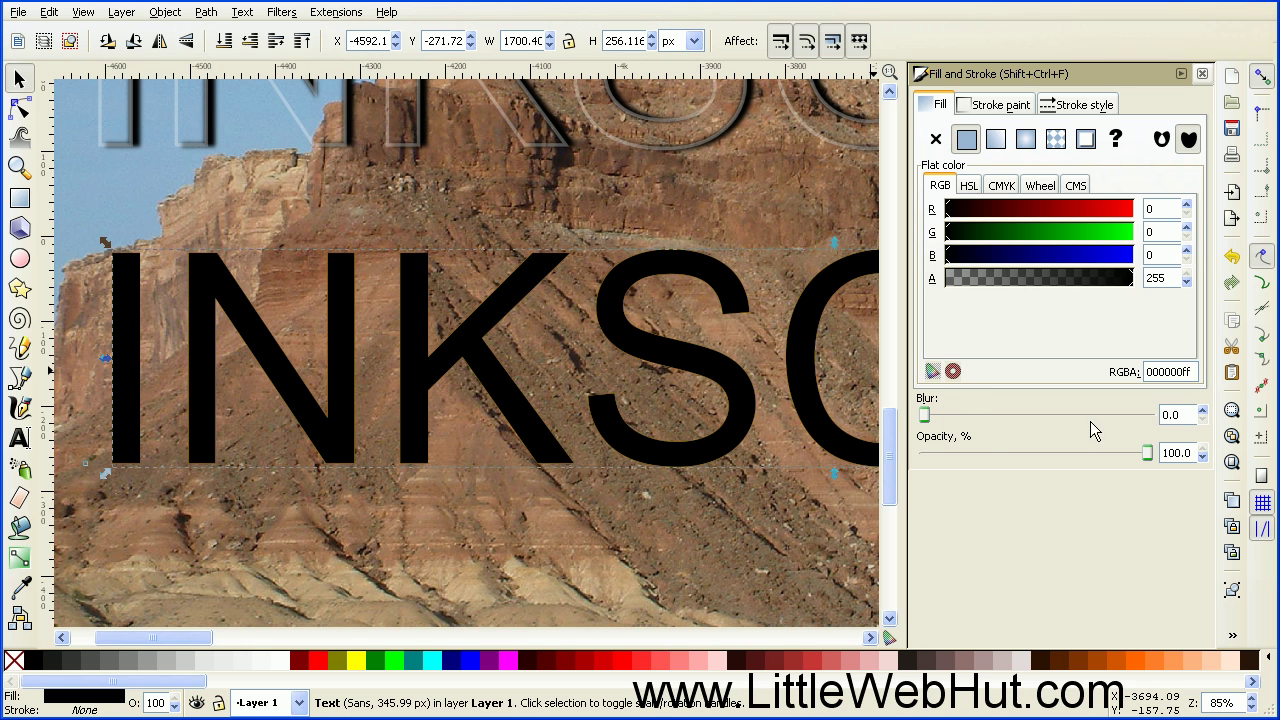
{"action": "double_click", "coordinate": [1176, 414]}
{"action": "type", "text": "0.5"}
{"action": "key", "text": "Return"}
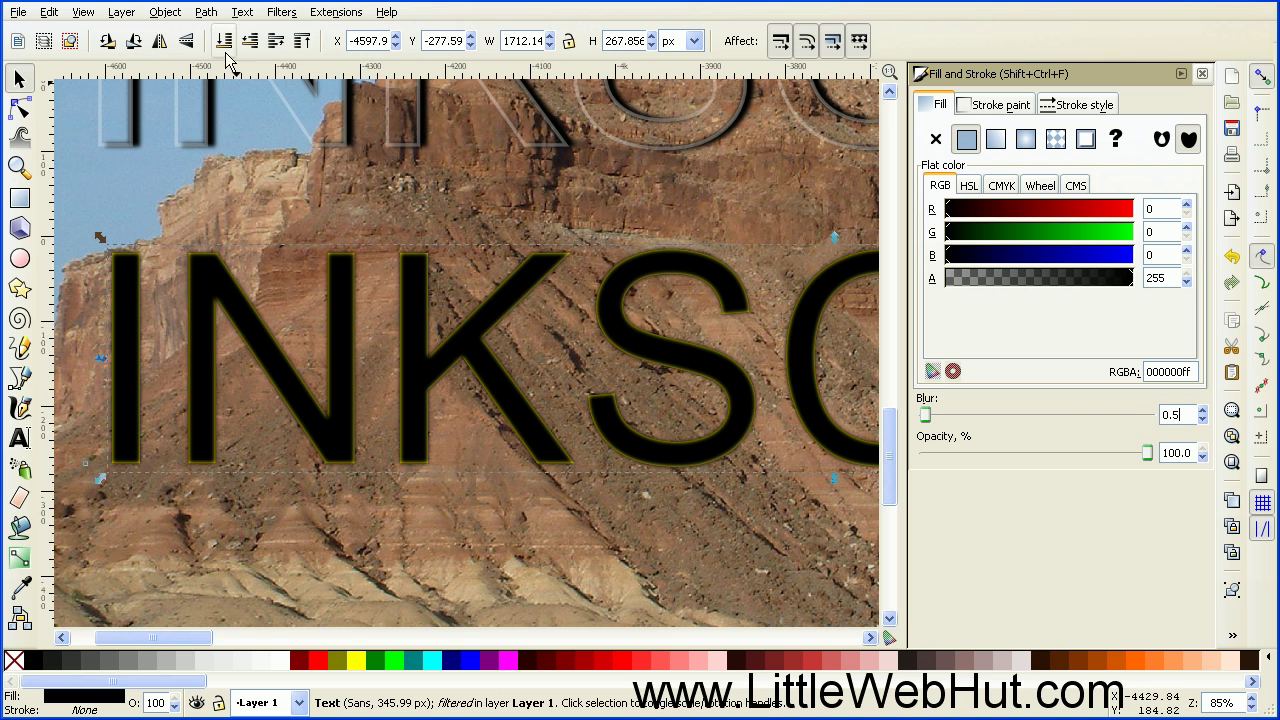
Step: Apply Path > Outset three times, turning the blurred text into a 116-node path
{"action": "left_click", "coordinate": [206, 12]}
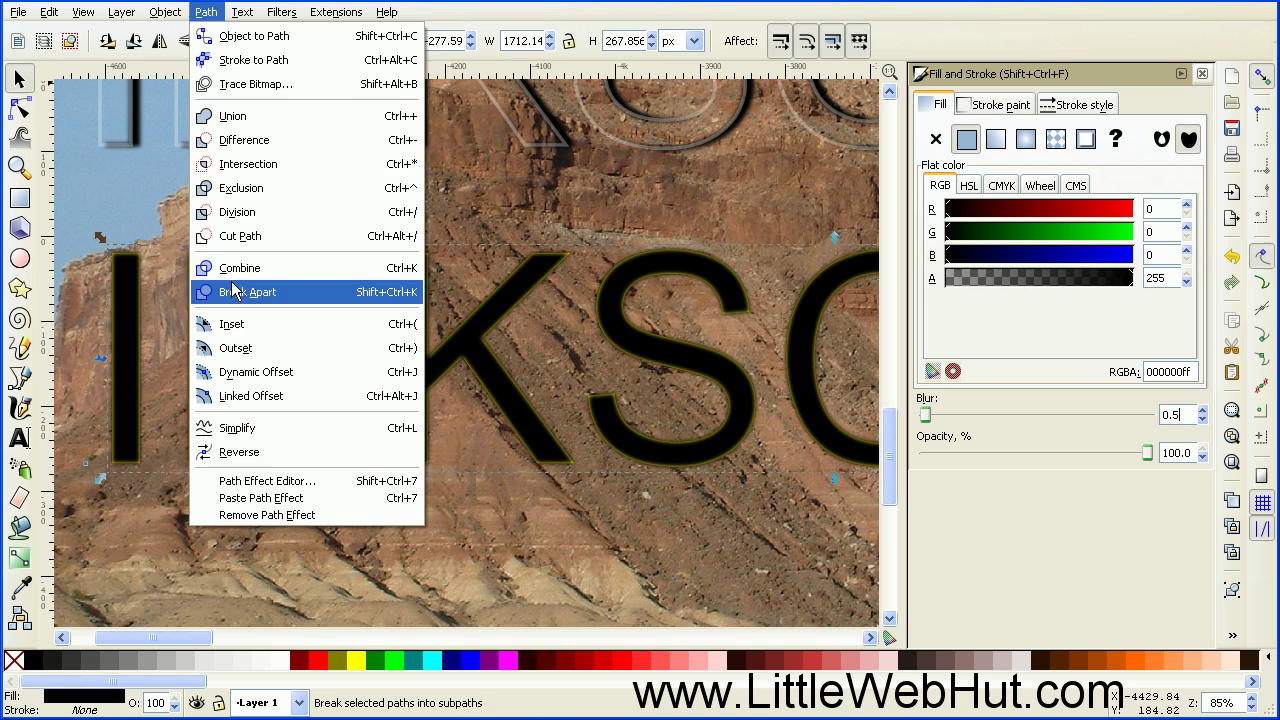
{"action": "left_click", "coordinate": [239, 347]}
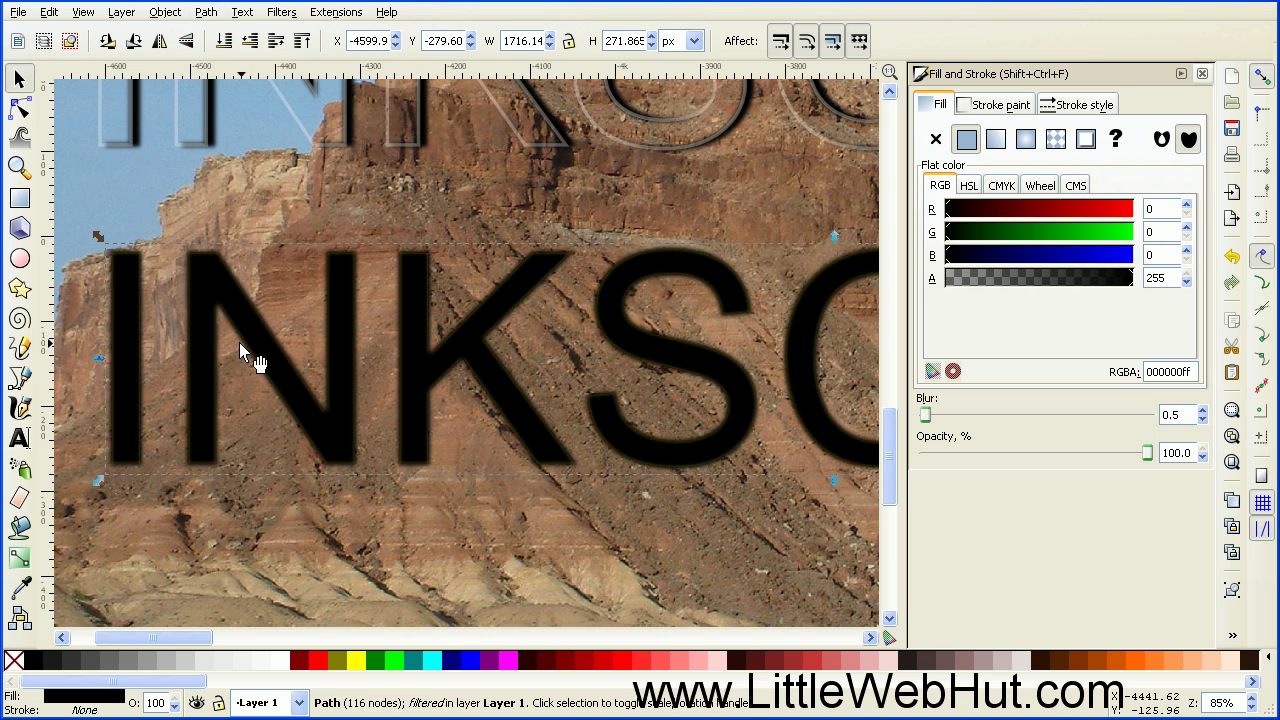
{"action": "left_click", "coordinate": [206, 12]}
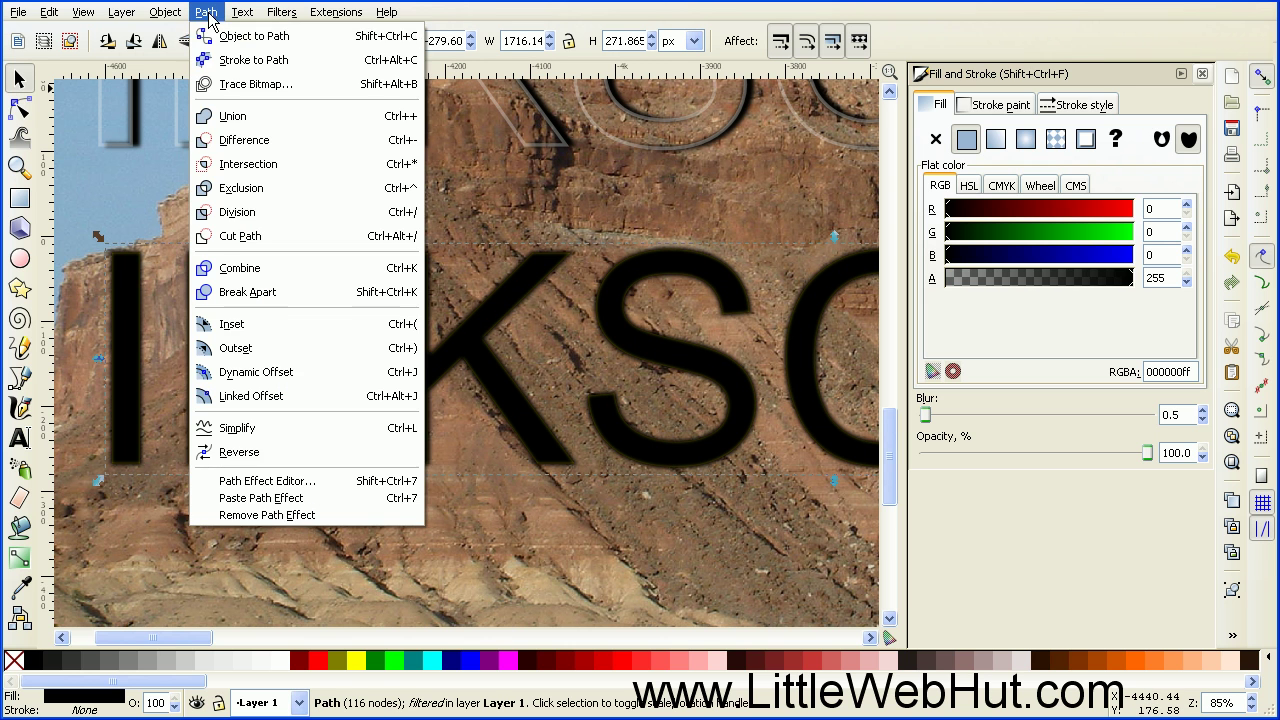
{"action": "left_click", "coordinate": [246, 350]}
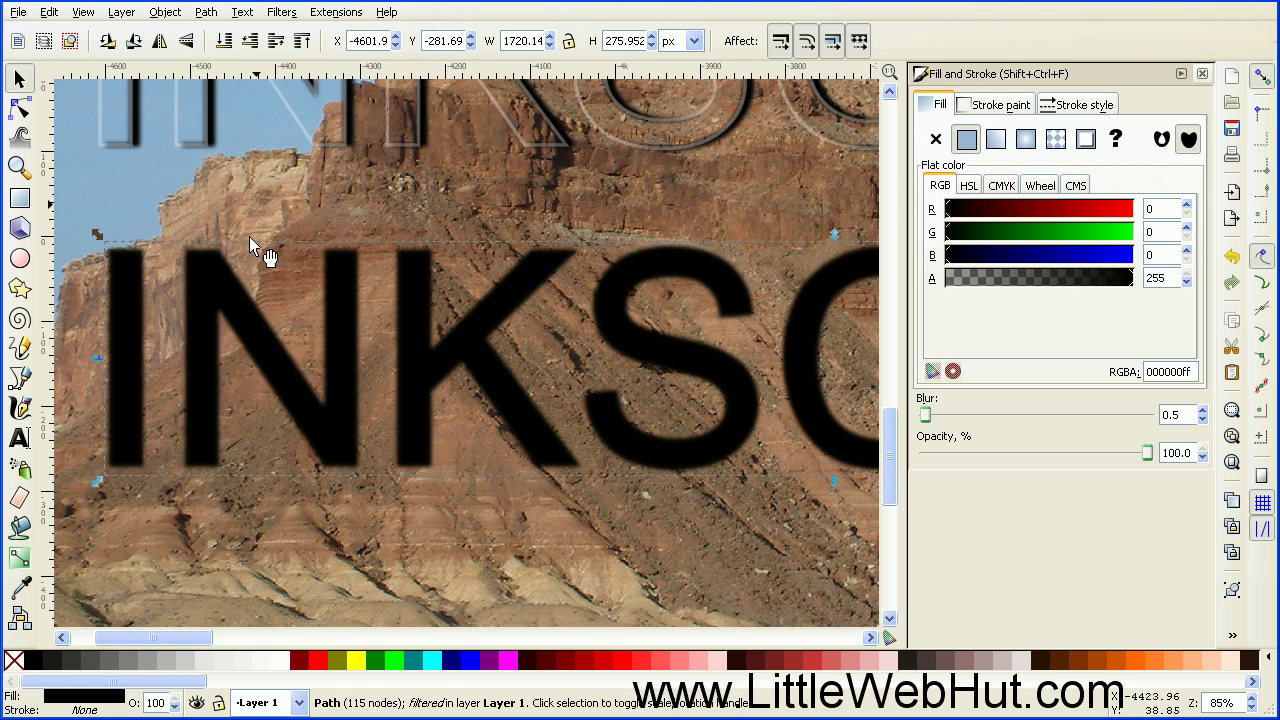
{"action": "left_click", "coordinate": [206, 12]}
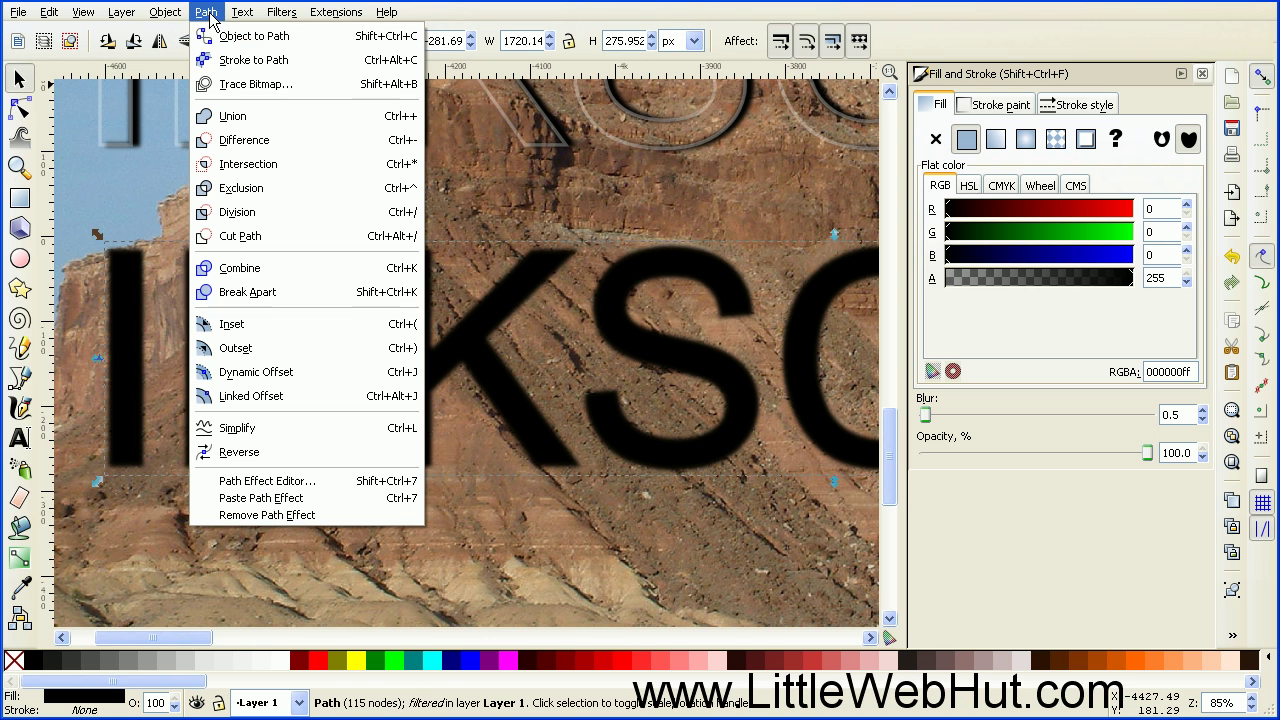
{"action": "left_click", "coordinate": [246, 348]}
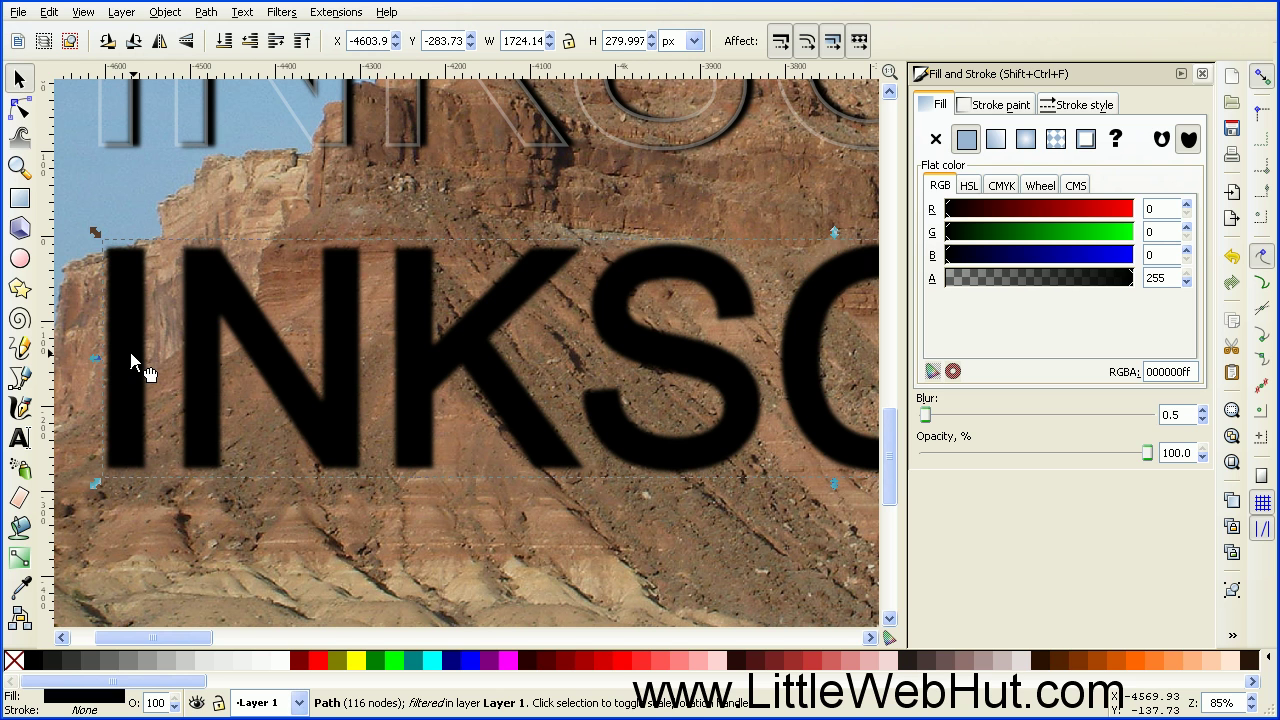
Step: Nudge the black outset path slightly right and lower it one step beneath the yellow text
{"action": "left_click_drag", "start_coordinate": [150, 367], "coordinate": [158, 365]}
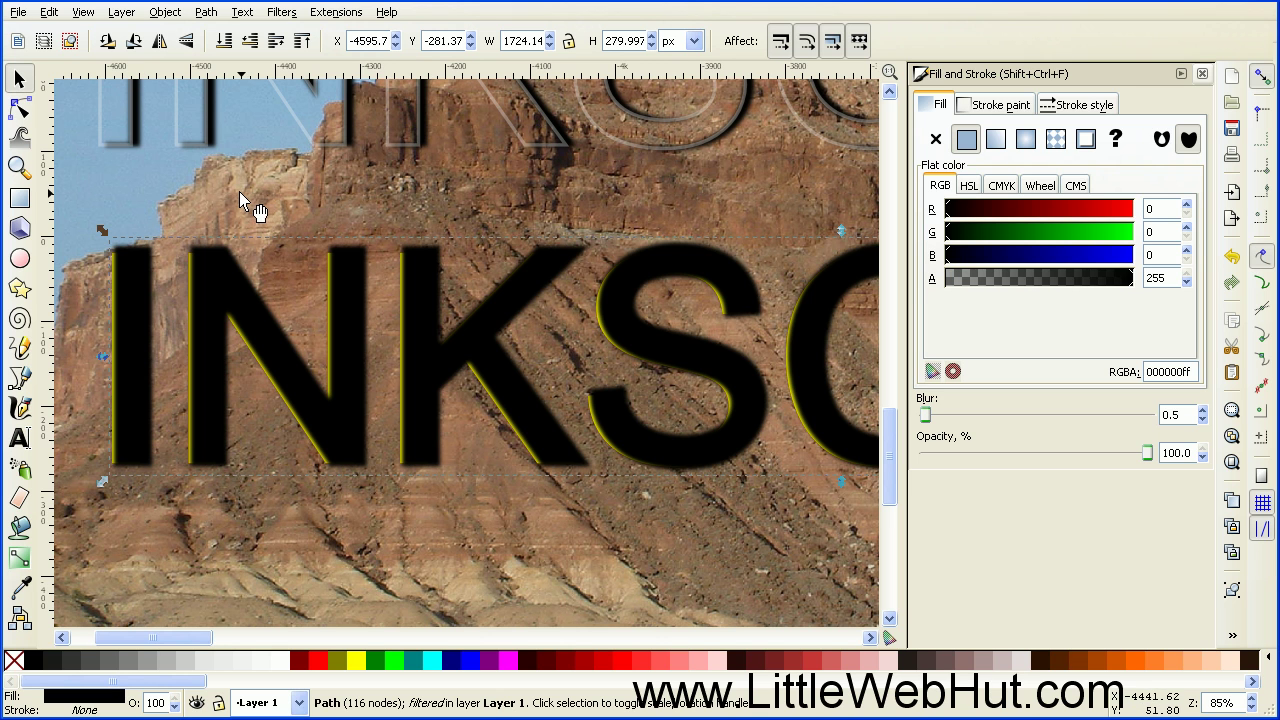
{"action": "left_click", "coordinate": [251, 41]}
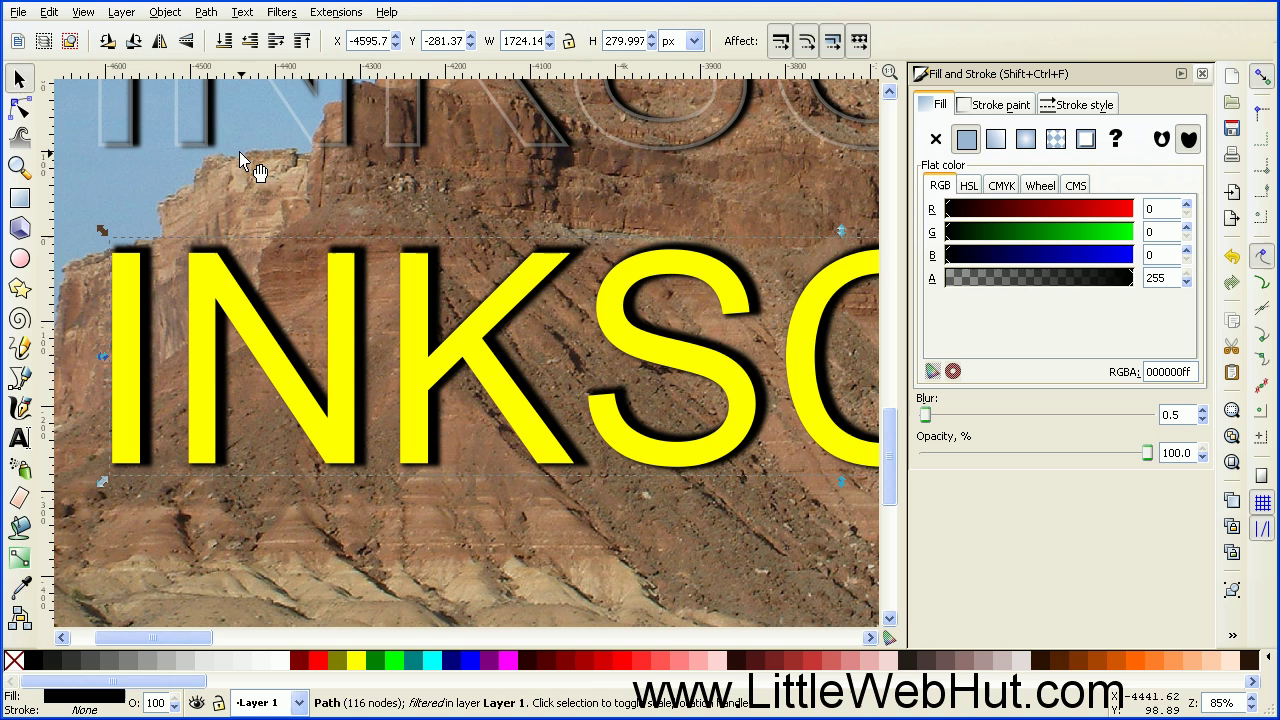
{"action": "key", "text": "shift"}
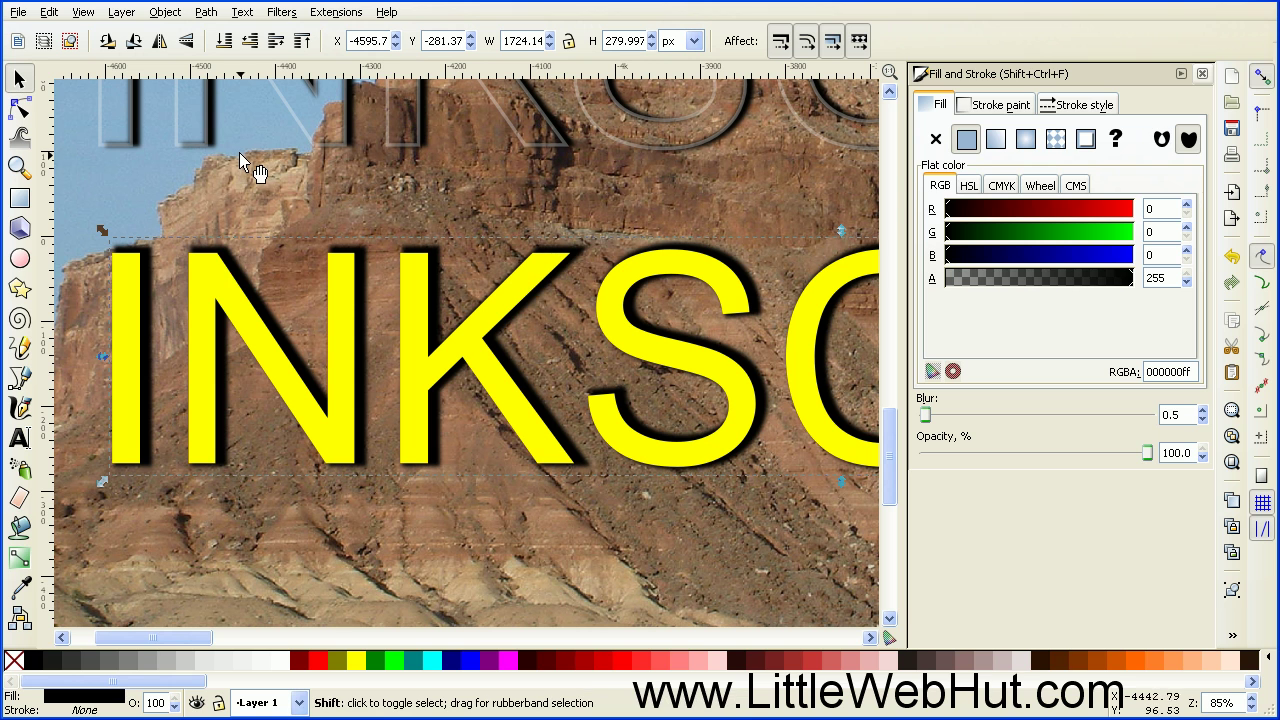
{"action": "left_click", "coordinate": [210, 285], "text": "shift"}
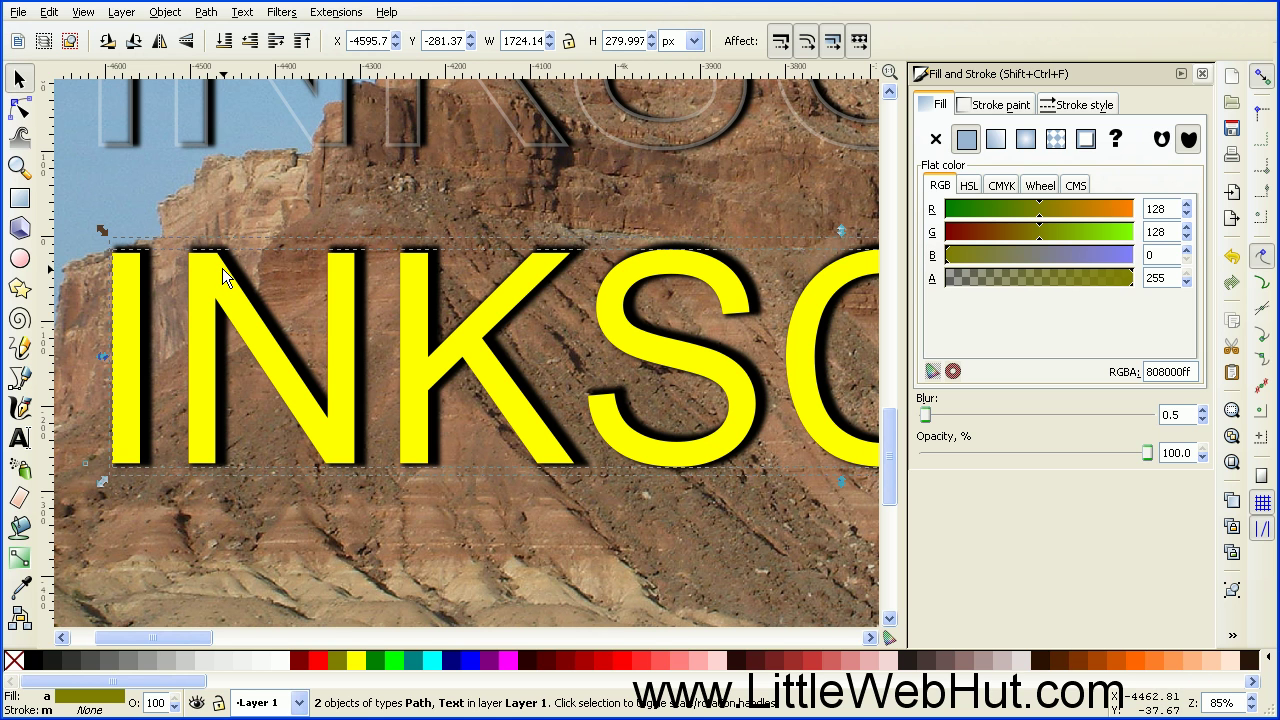
{"action": "left_click", "coordinate": [210, 14]}
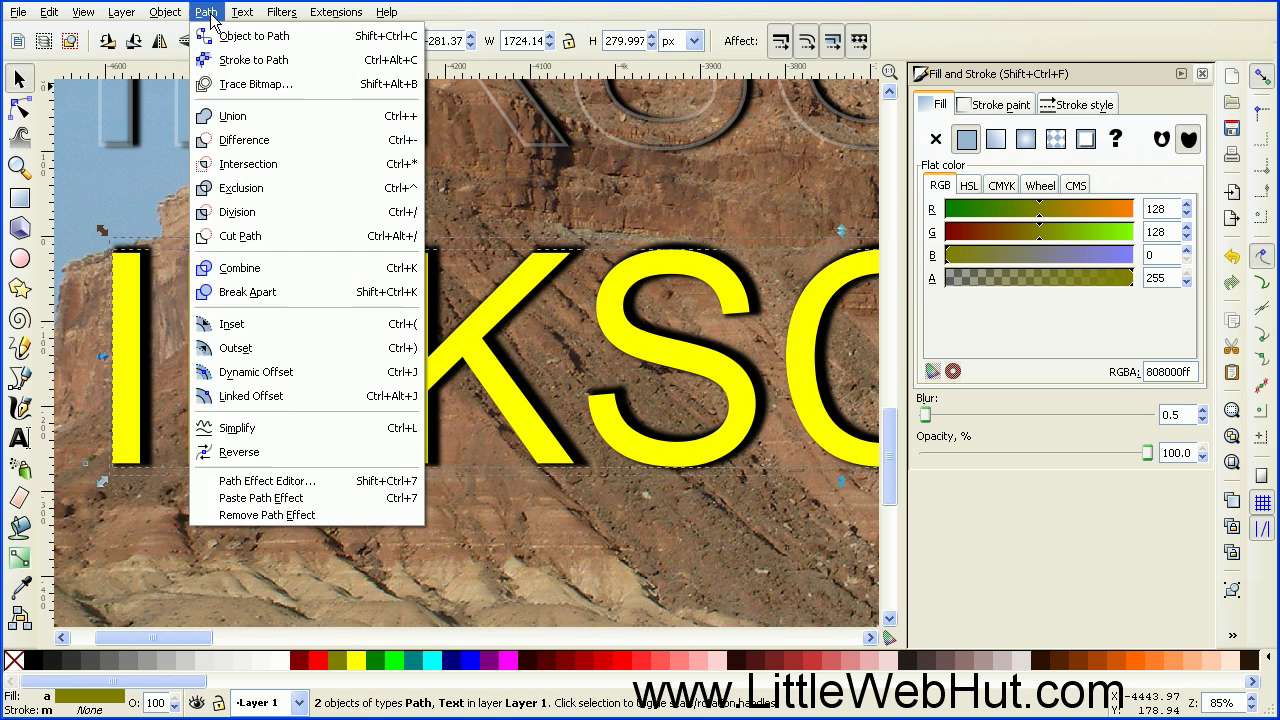
{"action": "left_click", "coordinate": [229, 142]}
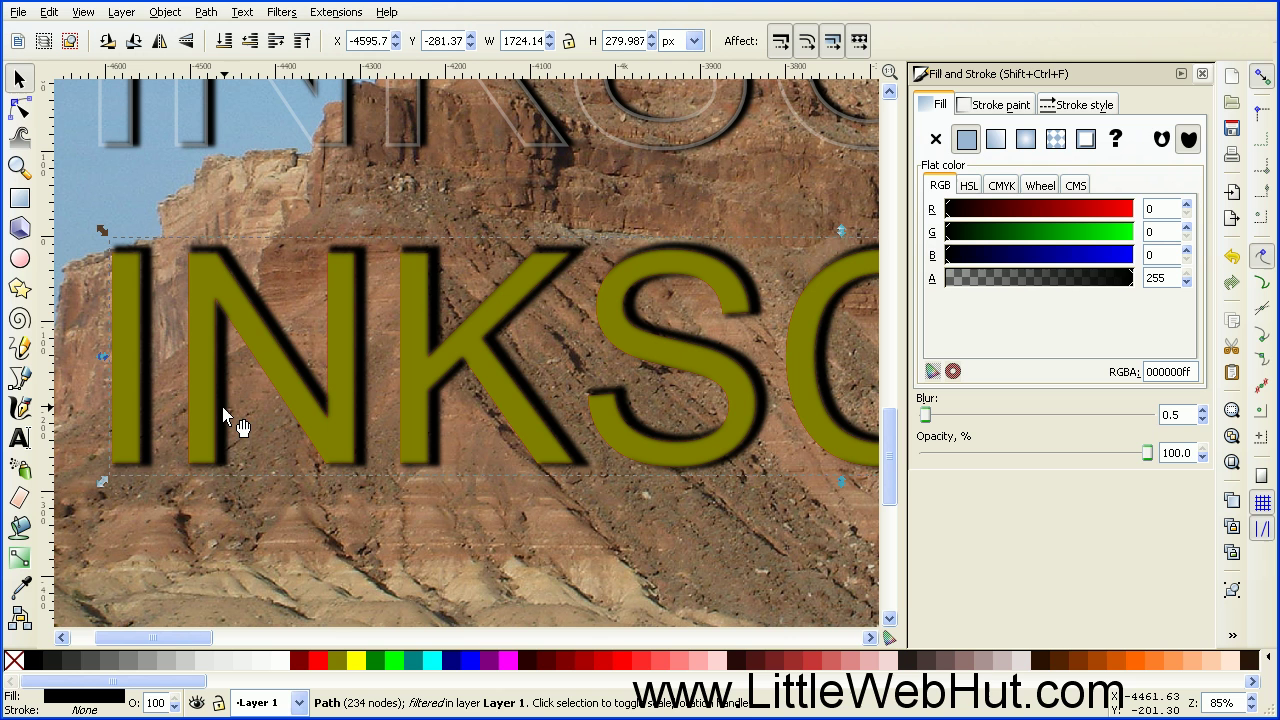
{"action": "left_click_drag", "start_coordinate": [224, 410], "coordinate": [297, 548]}
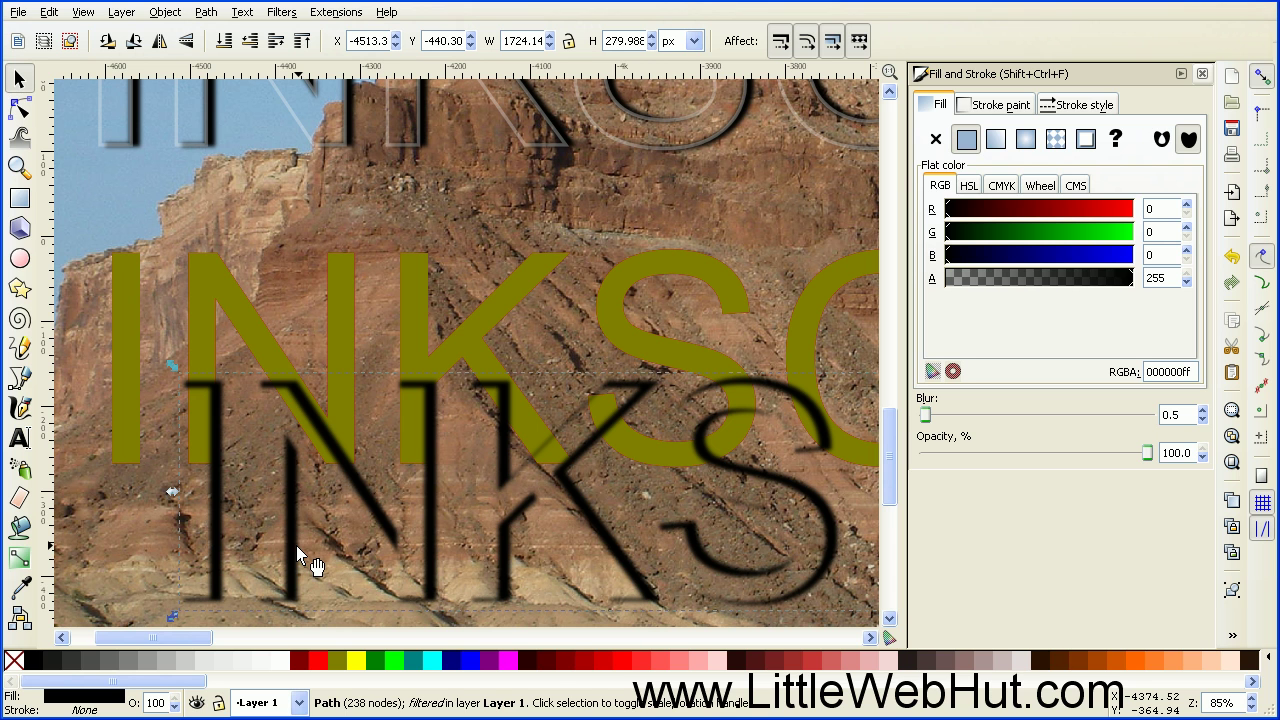
{"action": "key", "text": "ctrl+z"}
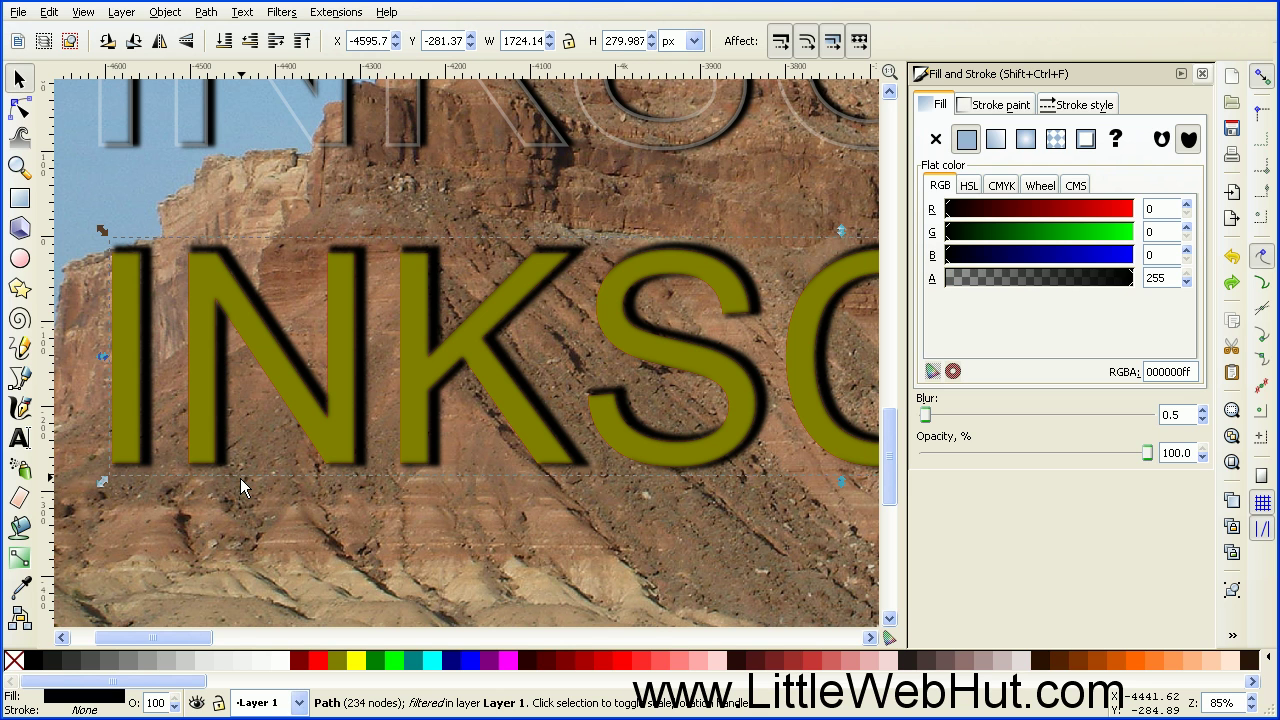
Step: Send the blurred shadow to the bottom, then raise it one level above the canyon photo
{"action": "left_click", "coordinate": [226, 50]}
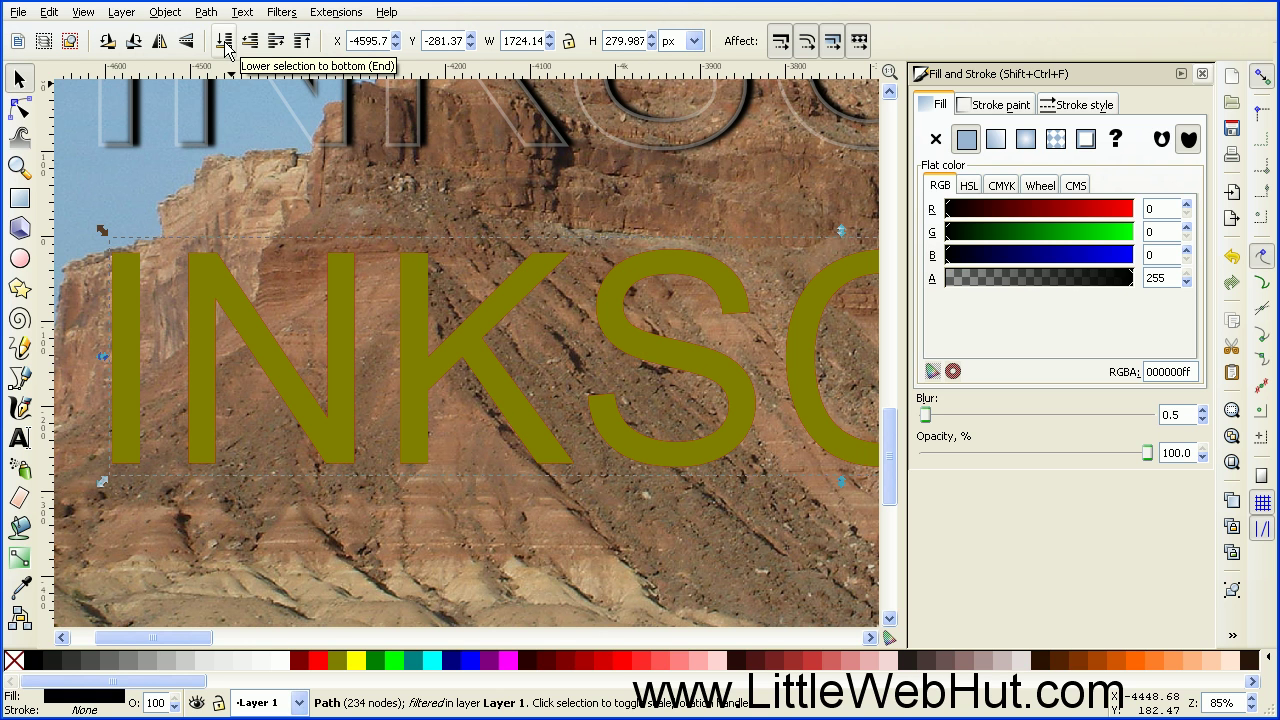
{"action": "left_click", "coordinate": [276, 42]}
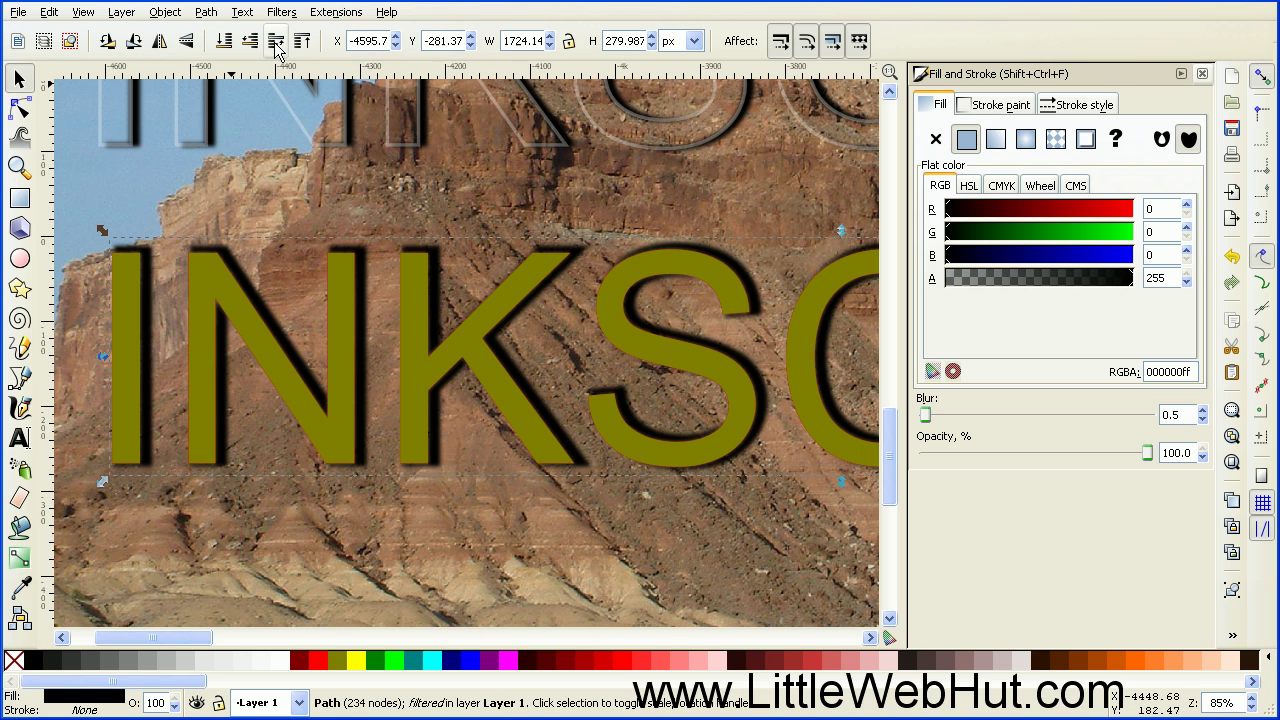
Step: Fill the olive letters white, outset them twice, and lower them one step beneath the red copy
{"action": "left_click", "coordinate": [129, 289]}
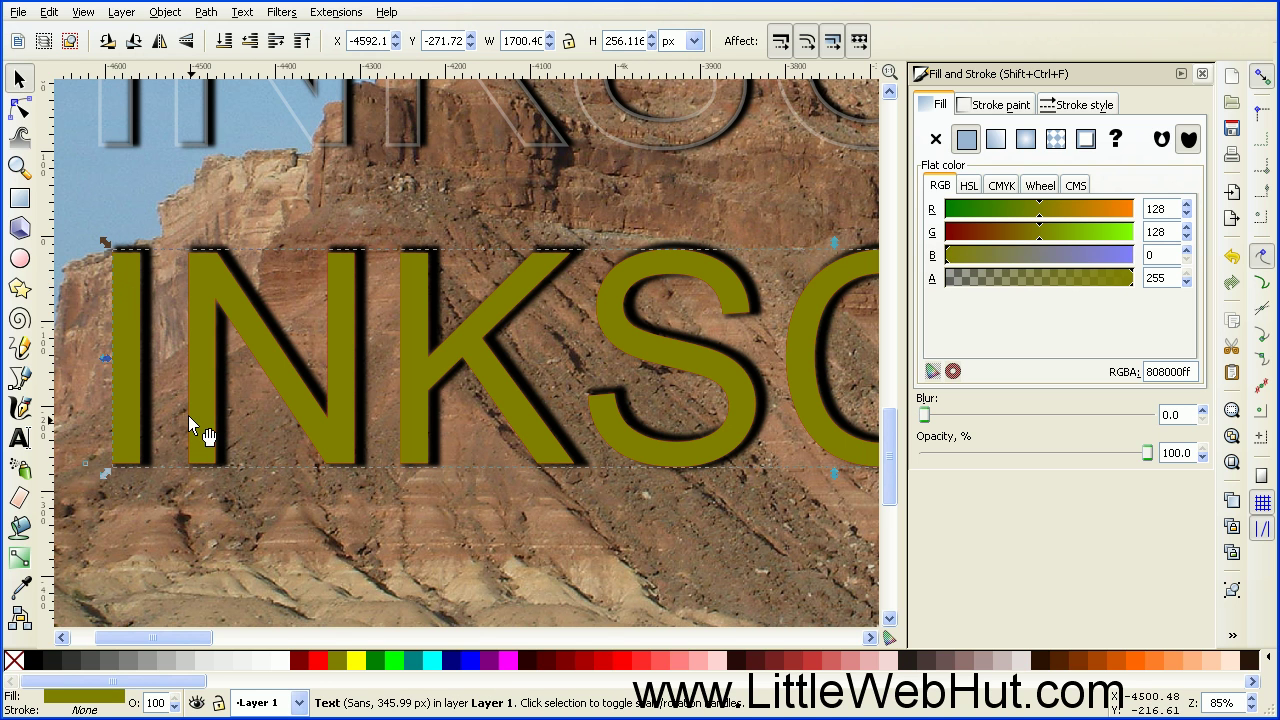
{"action": "left_click", "coordinate": [280, 662]}
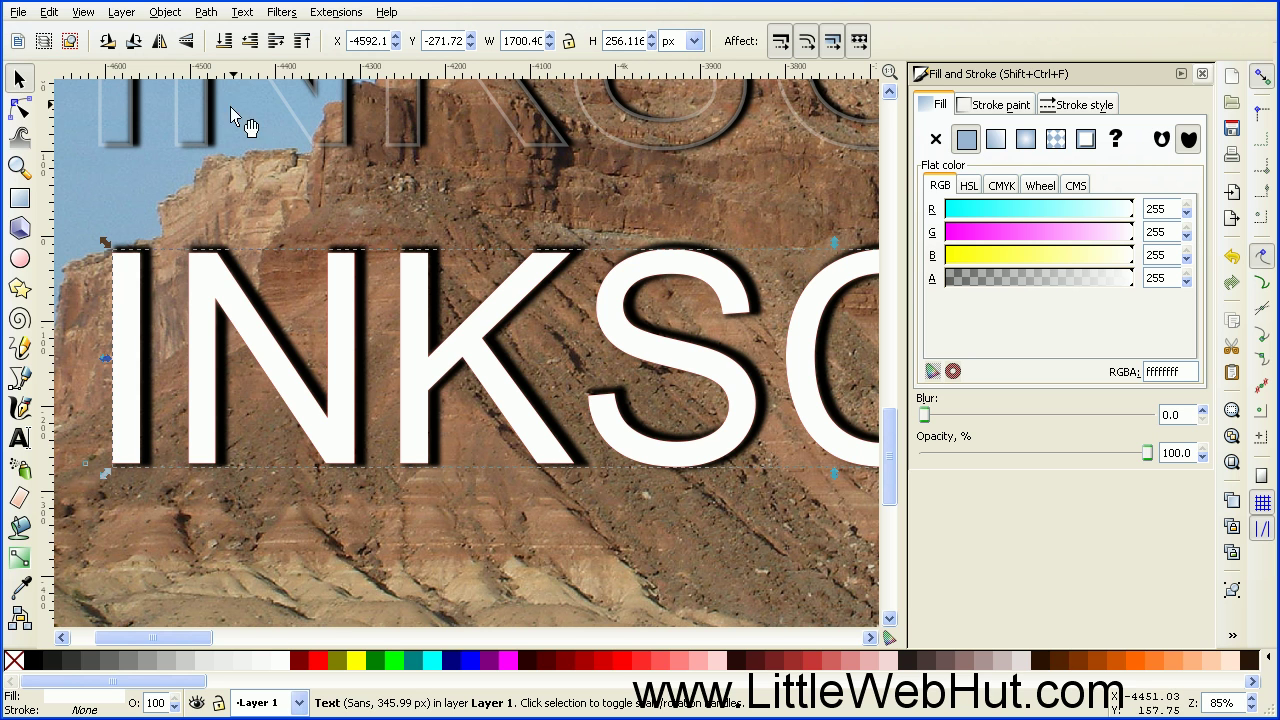
{"action": "left_click", "coordinate": [206, 12]}
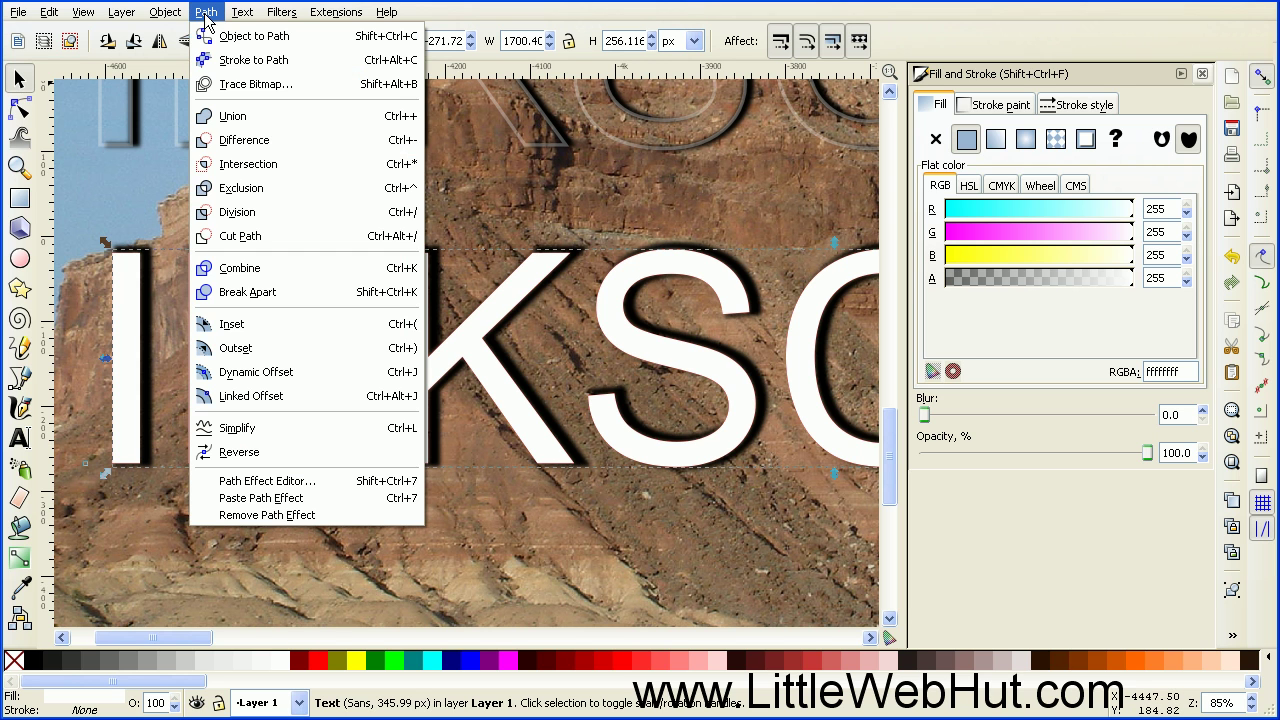
{"action": "left_click", "coordinate": [217, 349]}
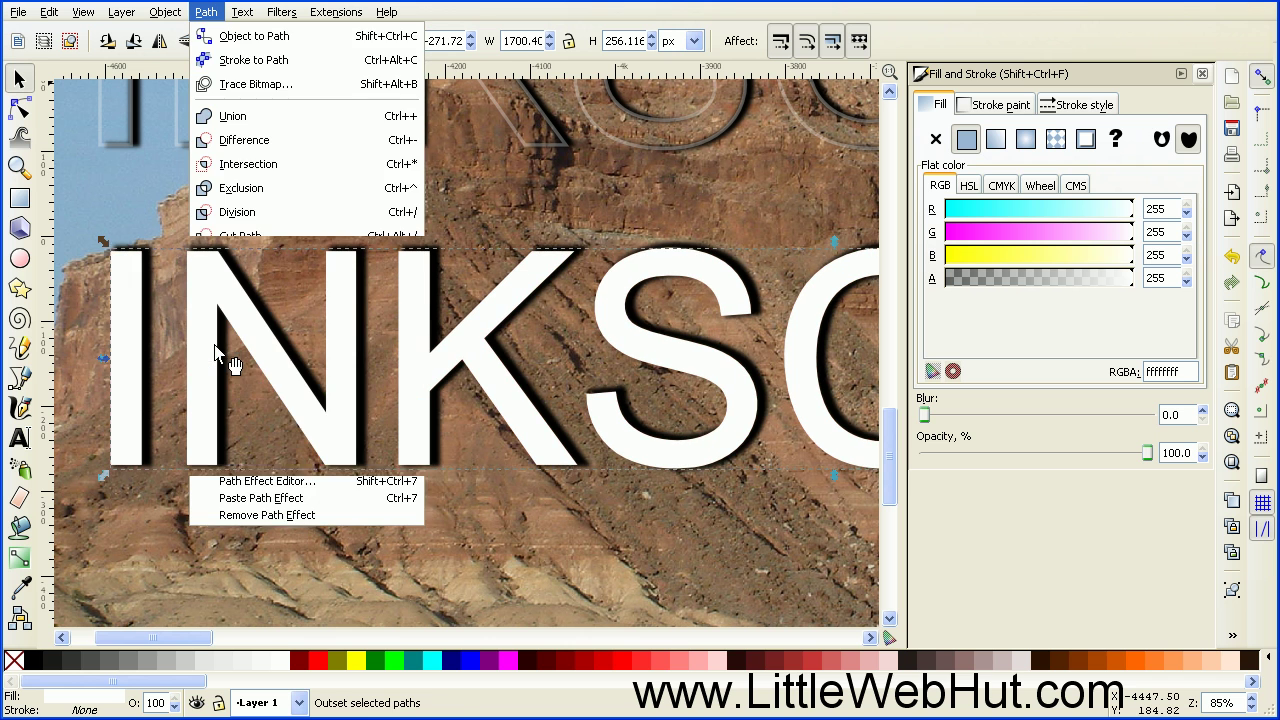
{"action": "left_click", "coordinate": [206, 12]}
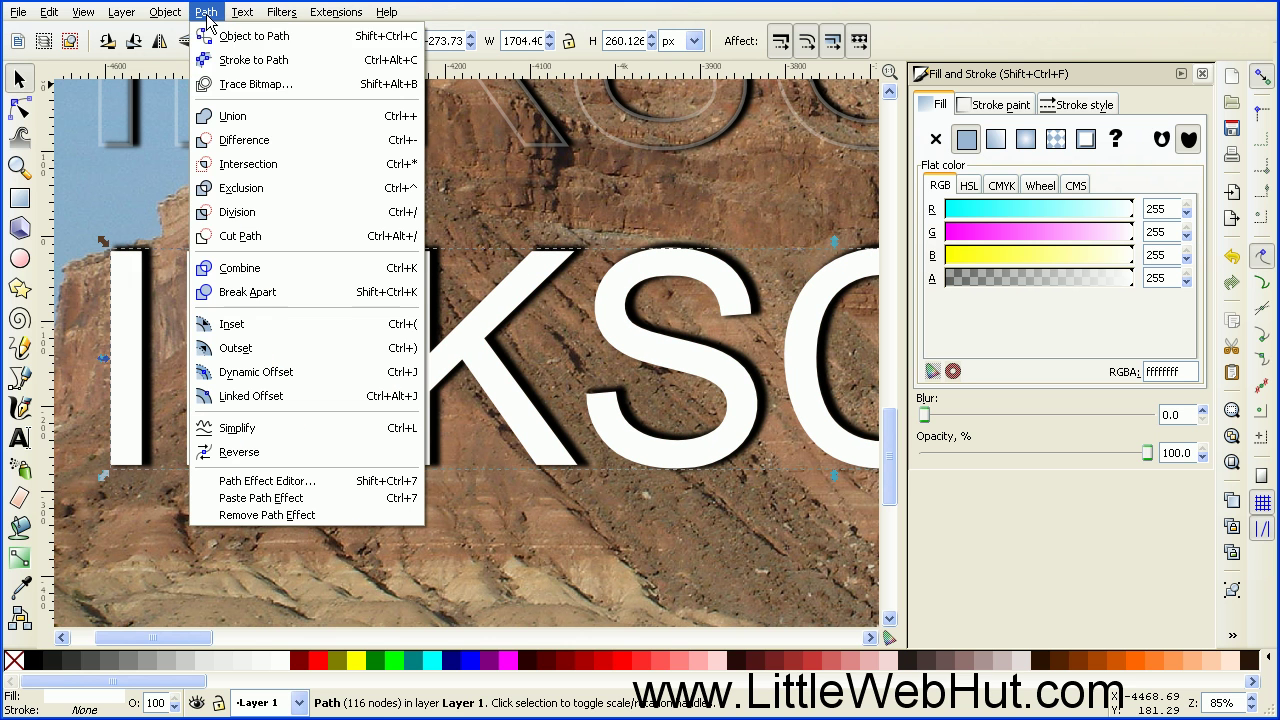
{"action": "left_click", "coordinate": [213, 350]}
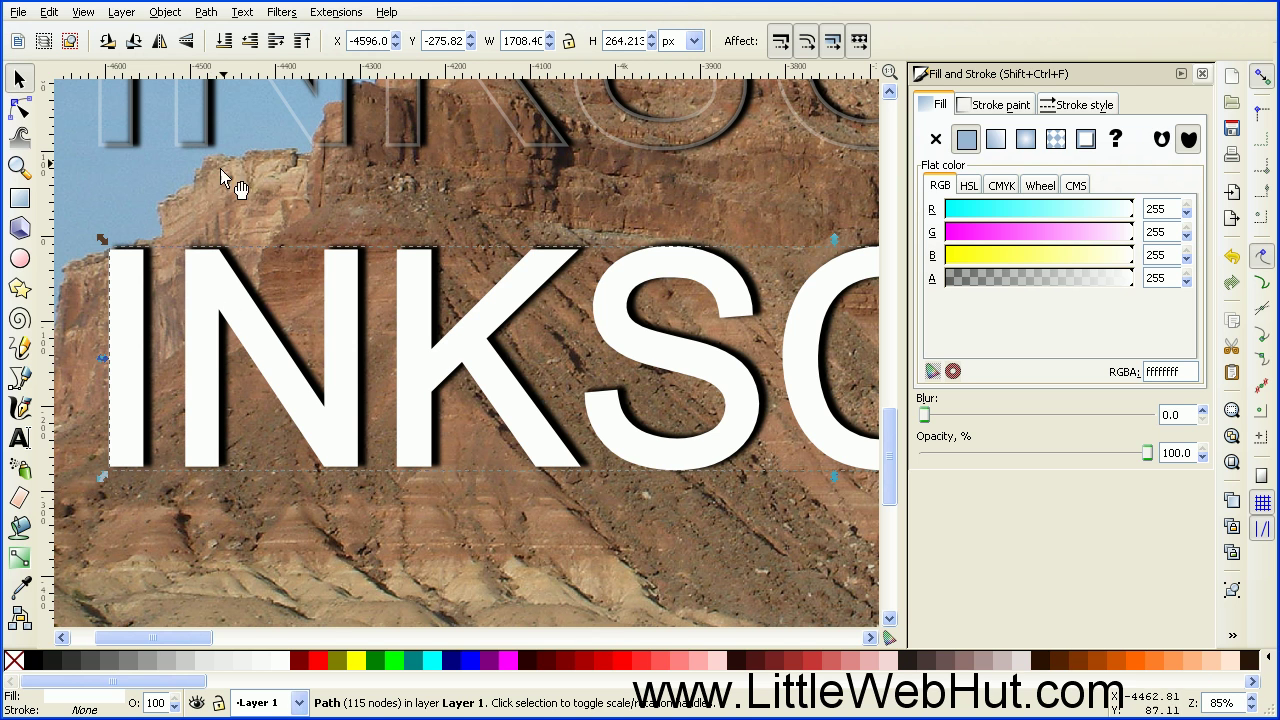
{"action": "left_click", "coordinate": [251, 42]}
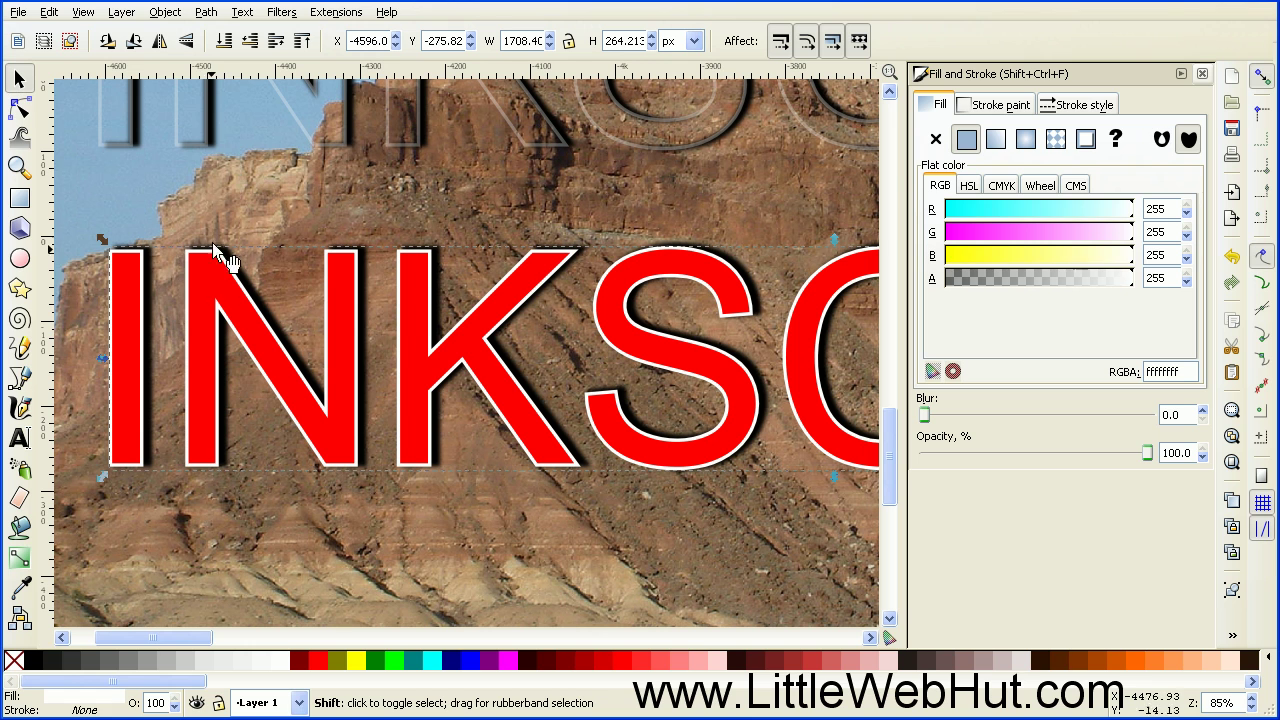
Step: Subtract the red letters from the white ones with Path > Difference, then move the outline aside to check it
{"action": "left_click", "coordinate": [206, 278], "text": "shift"}
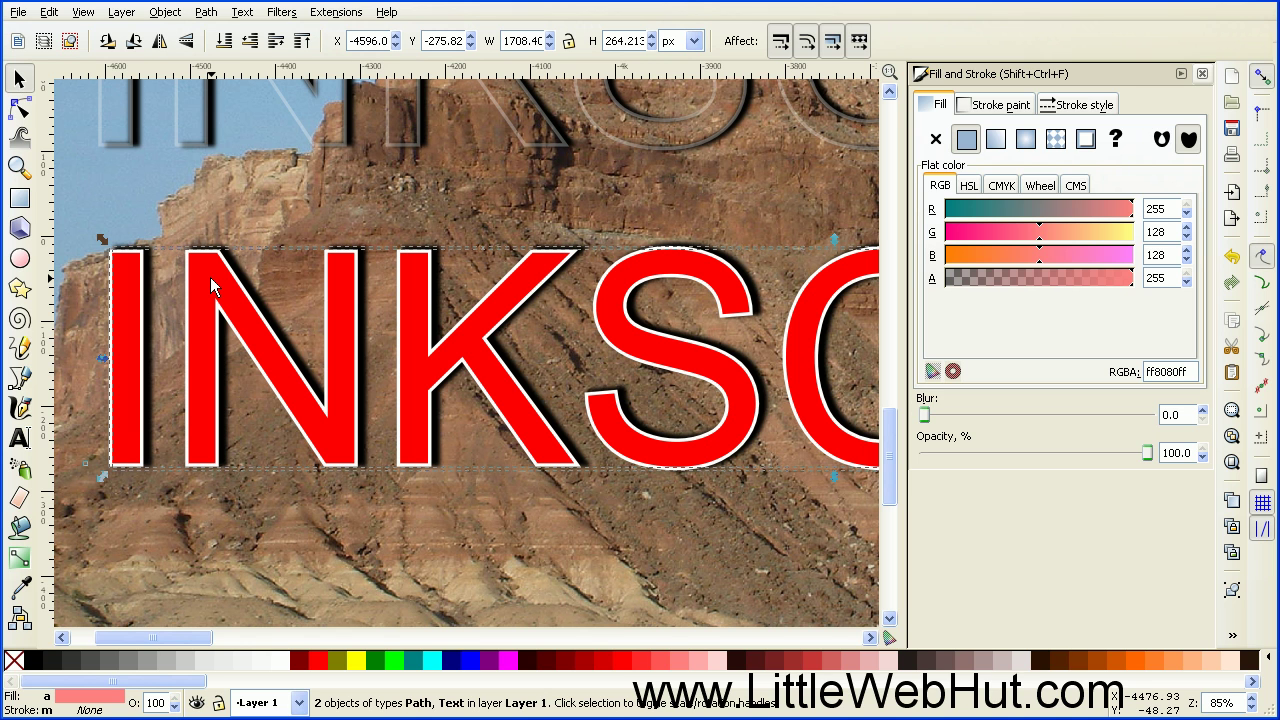
{"action": "left_click", "coordinate": [207, 12]}
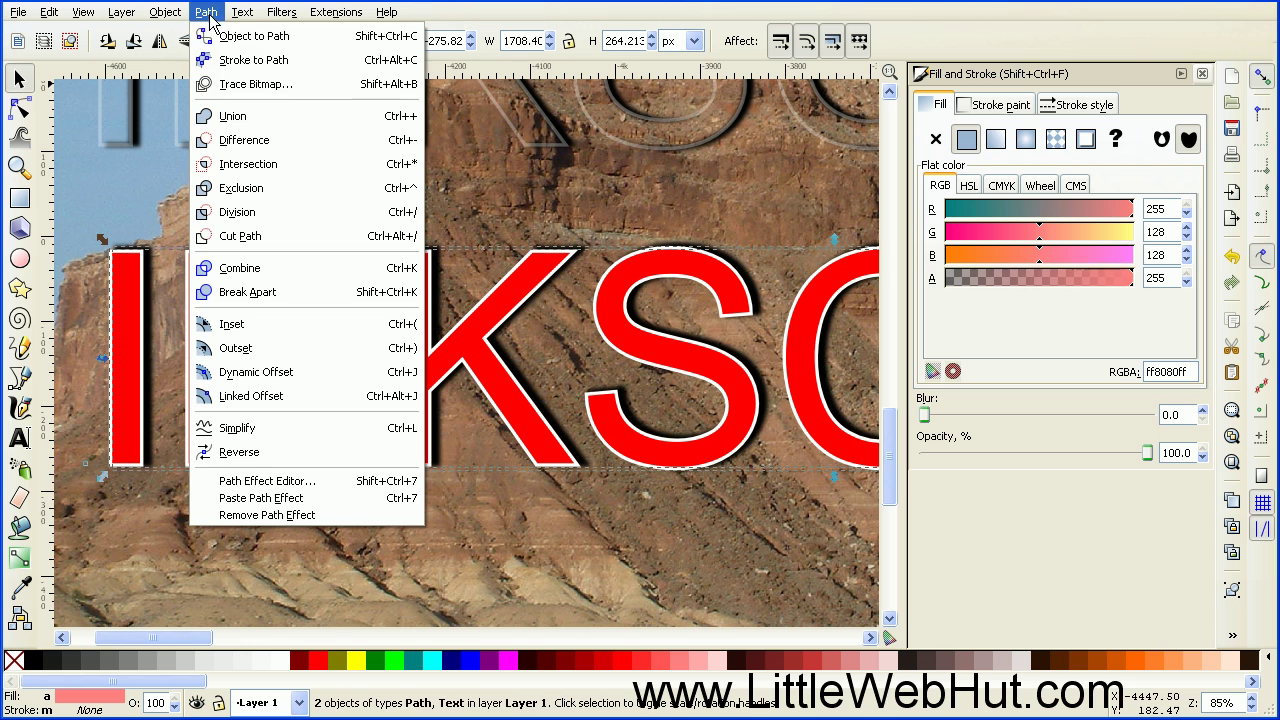
{"action": "left_click", "coordinate": [229, 141]}
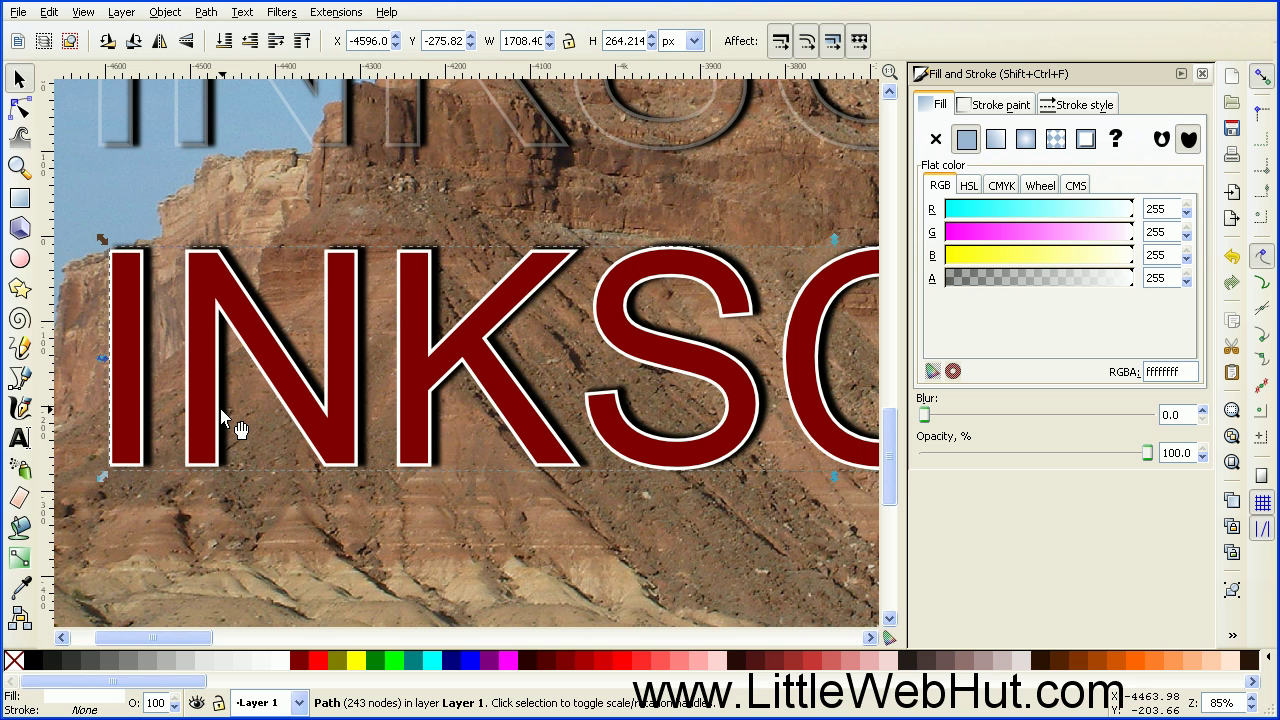
{"action": "left_click_drag", "start_coordinate": [237, 428], "coordinate": [312, 521]}
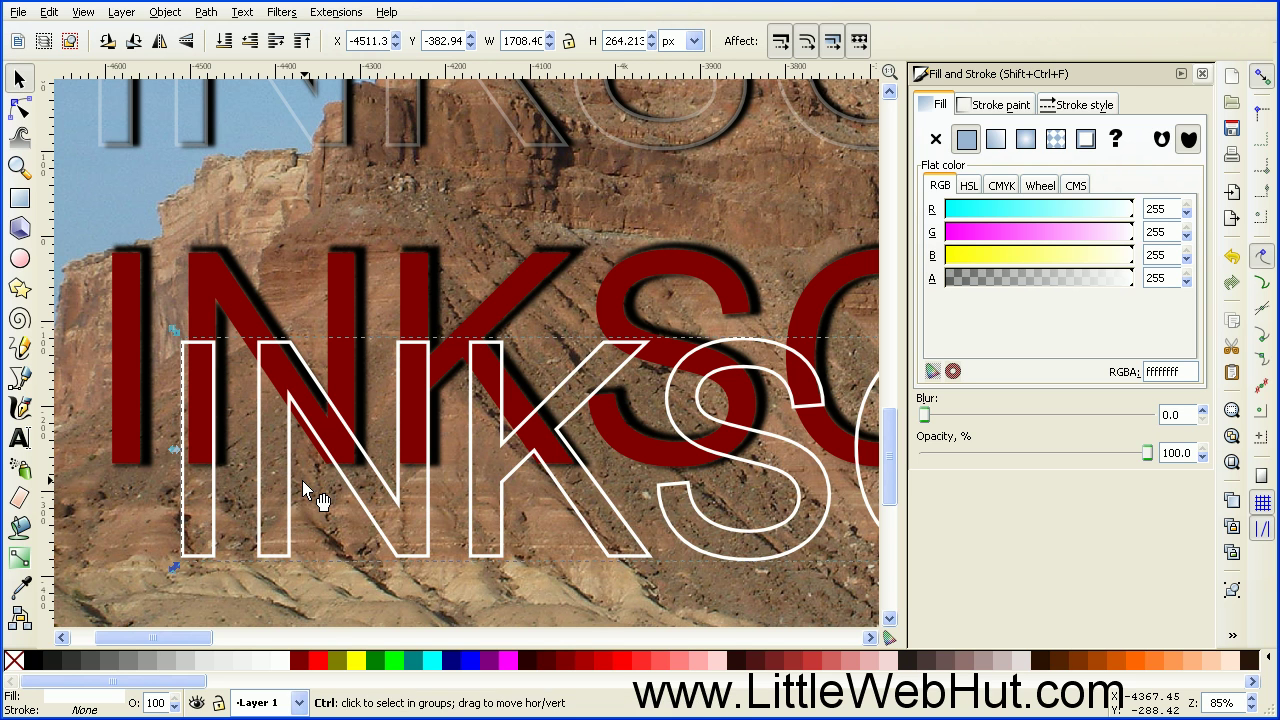
Step: Undo the test move and lower the white outline's opacity to about 30%
{"action": "key", "text": "ctrl+z"}
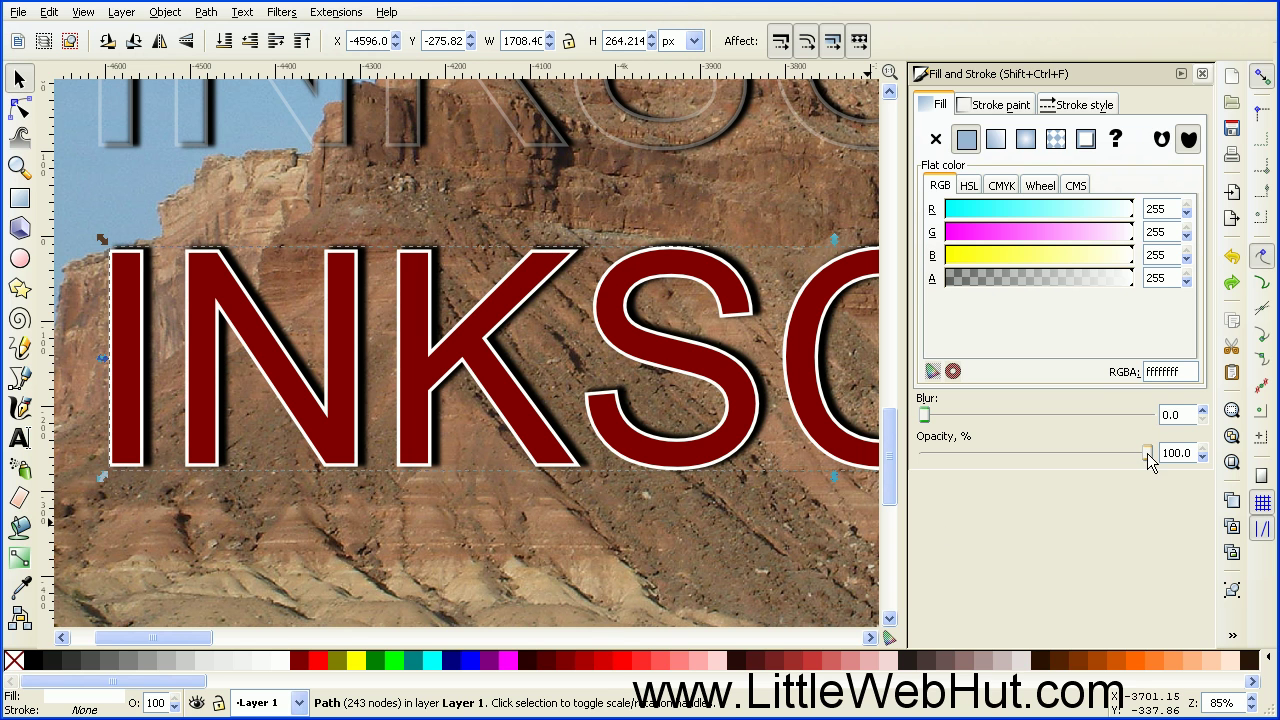
{"action": "left_click_drag", "start_coordinate": [1147, 453], "coordinate": [1134, 453]}
{"action": "left_click_drag", "start_coordinate": [1003, 449], "coordinate": [1000, 450]}
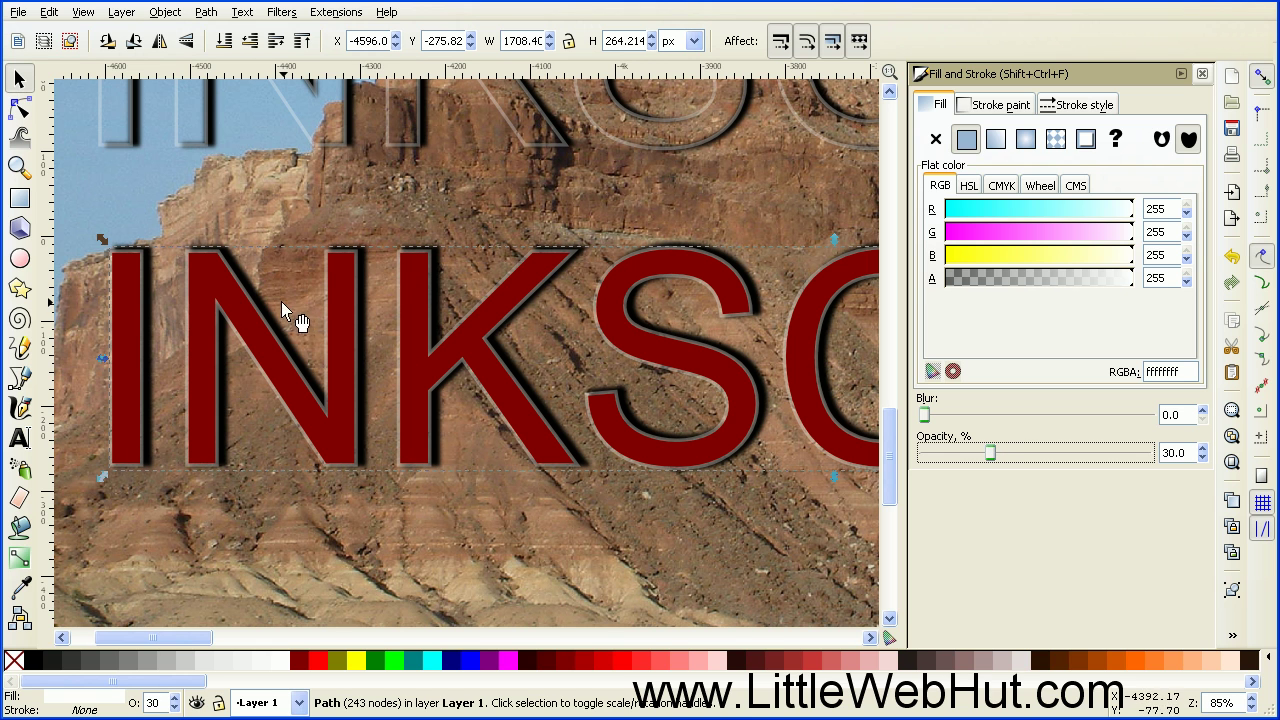
{"action": "left_click", "coordinate": [128, 322]}
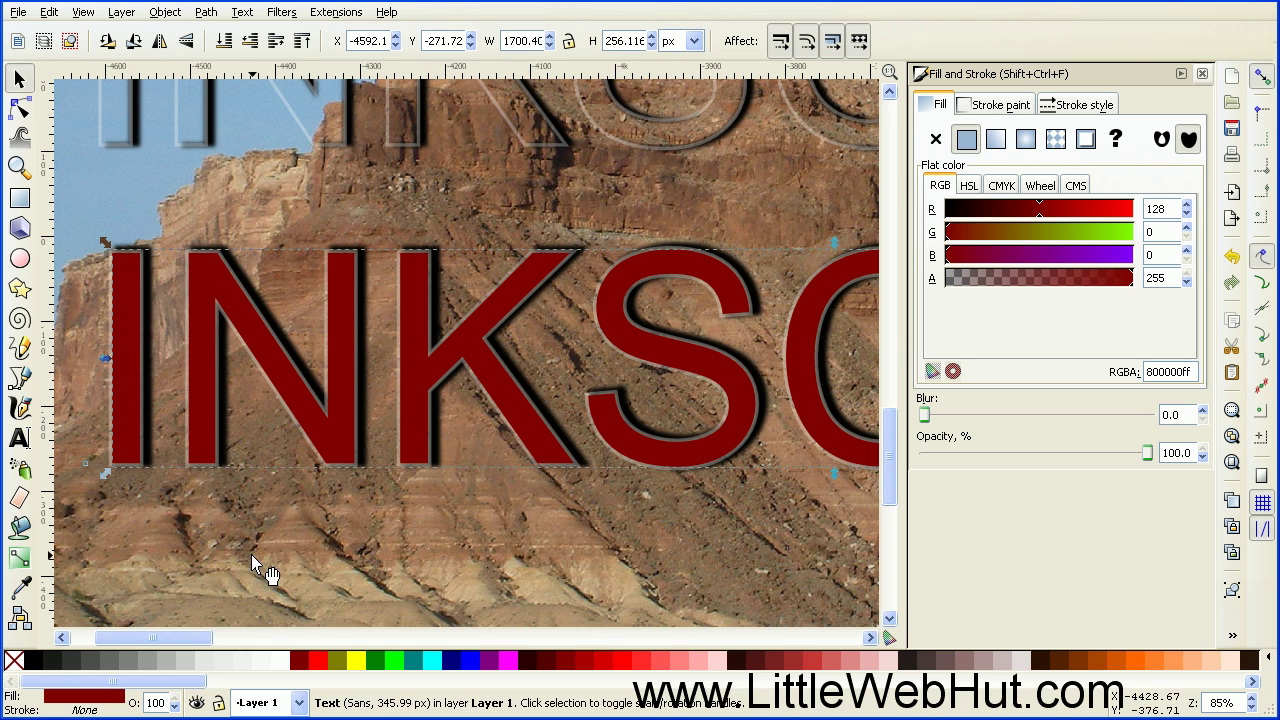
Step: Give the text a vertical white-to-transparent gradient, starting the fade above the letters
{"action": "left_click", "coordinate": [284, 661]}
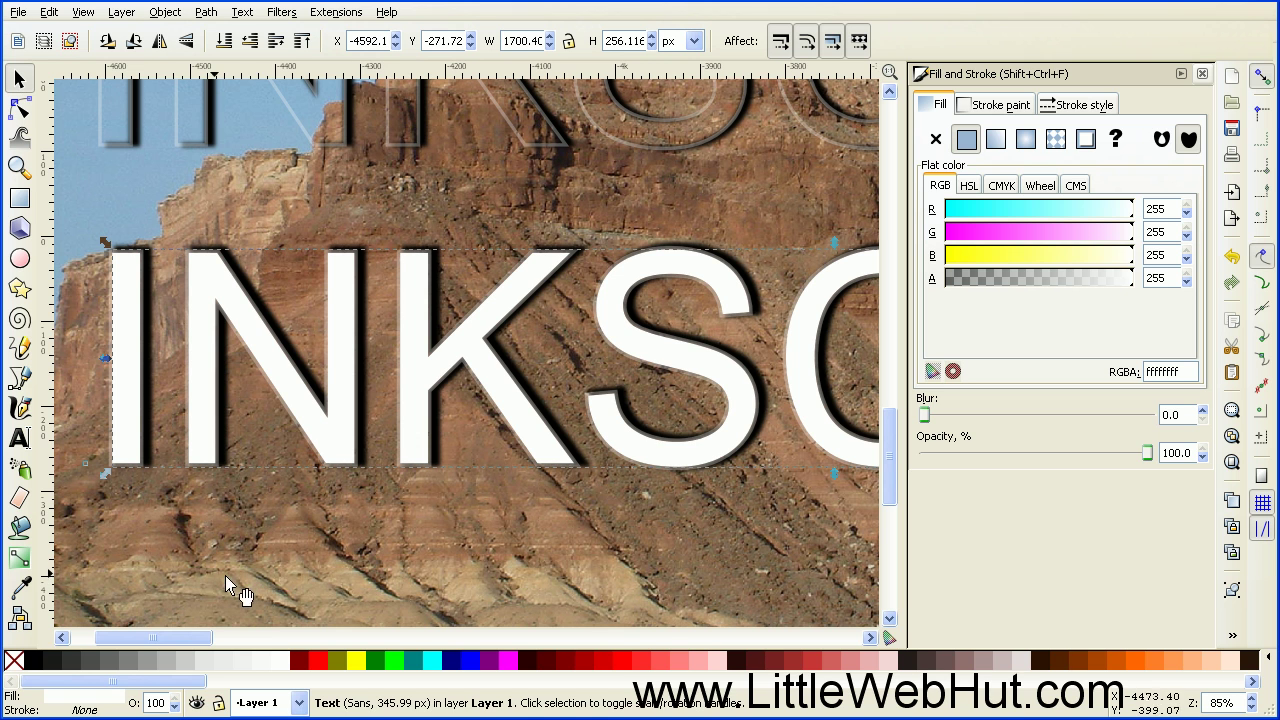
{"action": "left_click", "coordinate": [18, 560]}
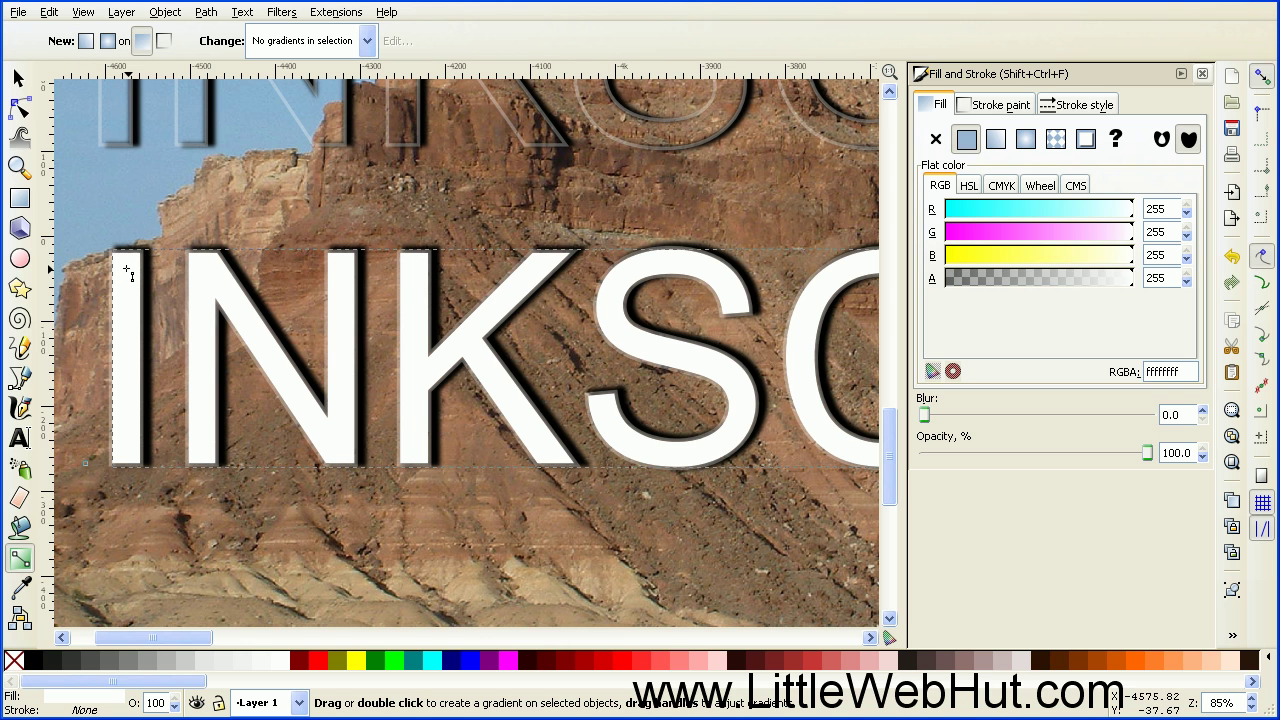
{"action": "left_click_drag", "start_coordinate": [126, 269], "coordinate": [127, 362]}
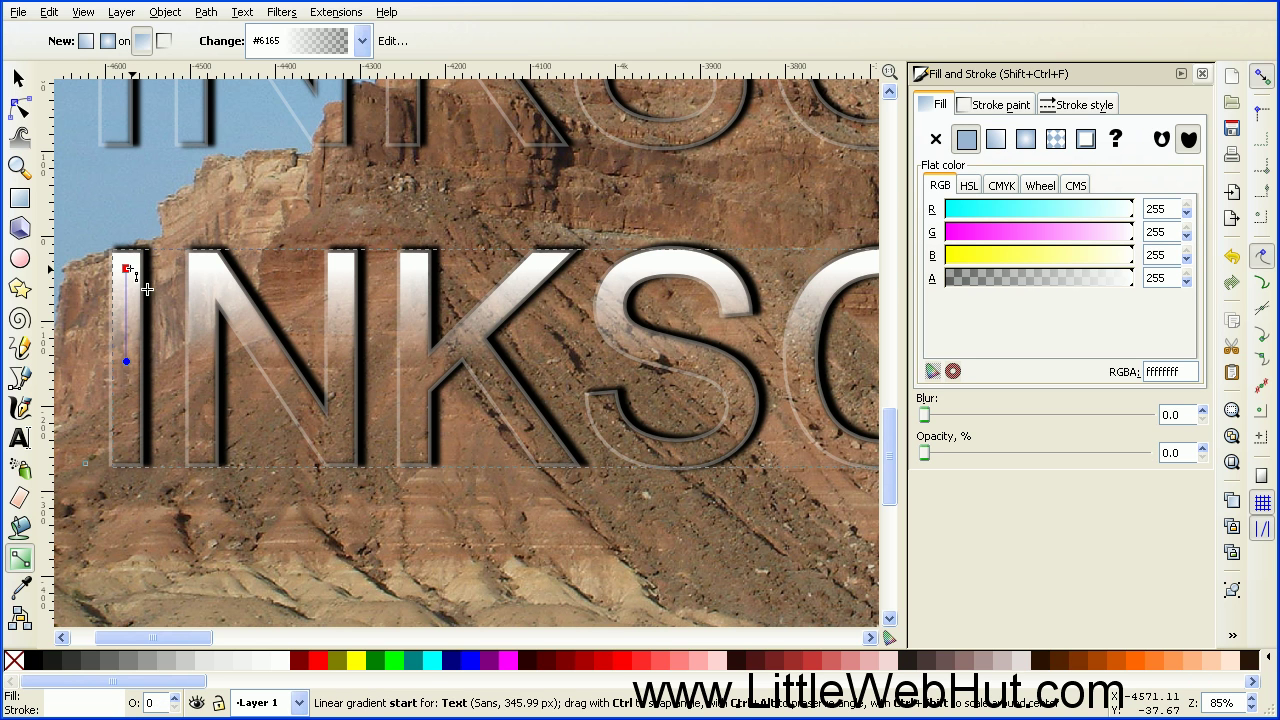
{"action": "left_click_drag", "start_coordinate": [127, 270], "coordinate": [126, 167]}
{"action": "left_click", "coordinate": [127, 167]}
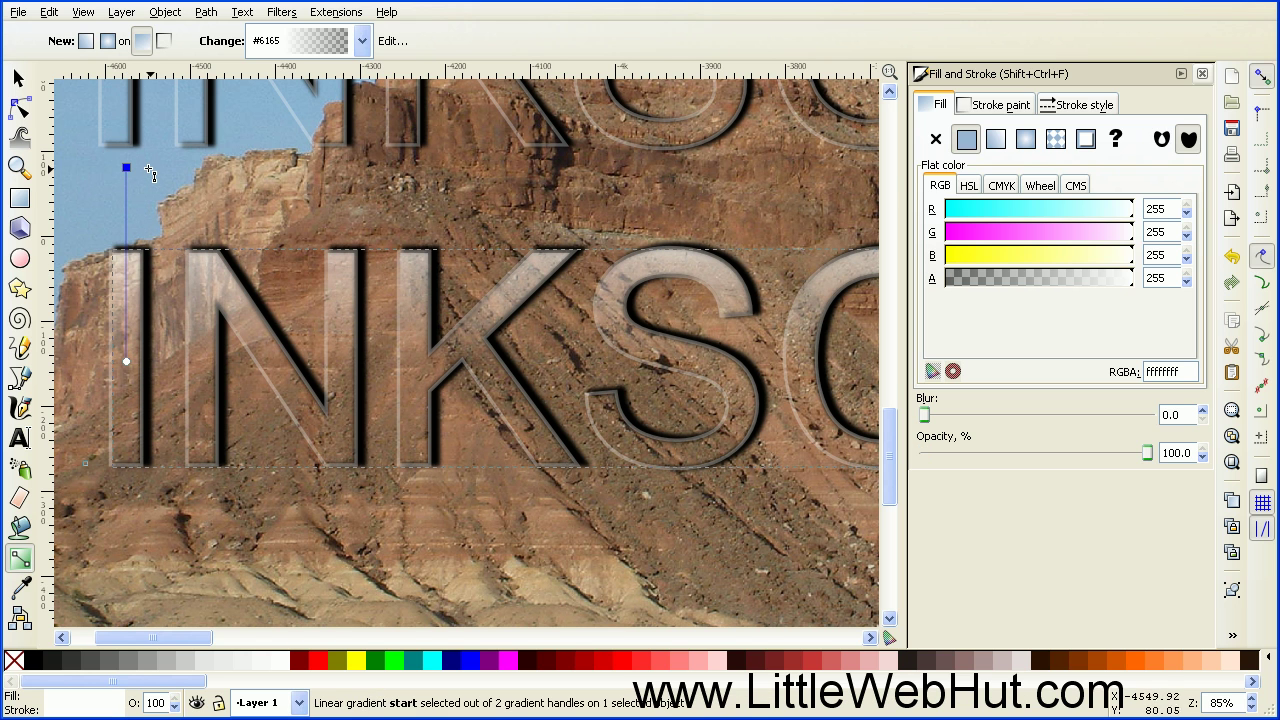
{"action": "left_click", "coordinate": [19, 79]}
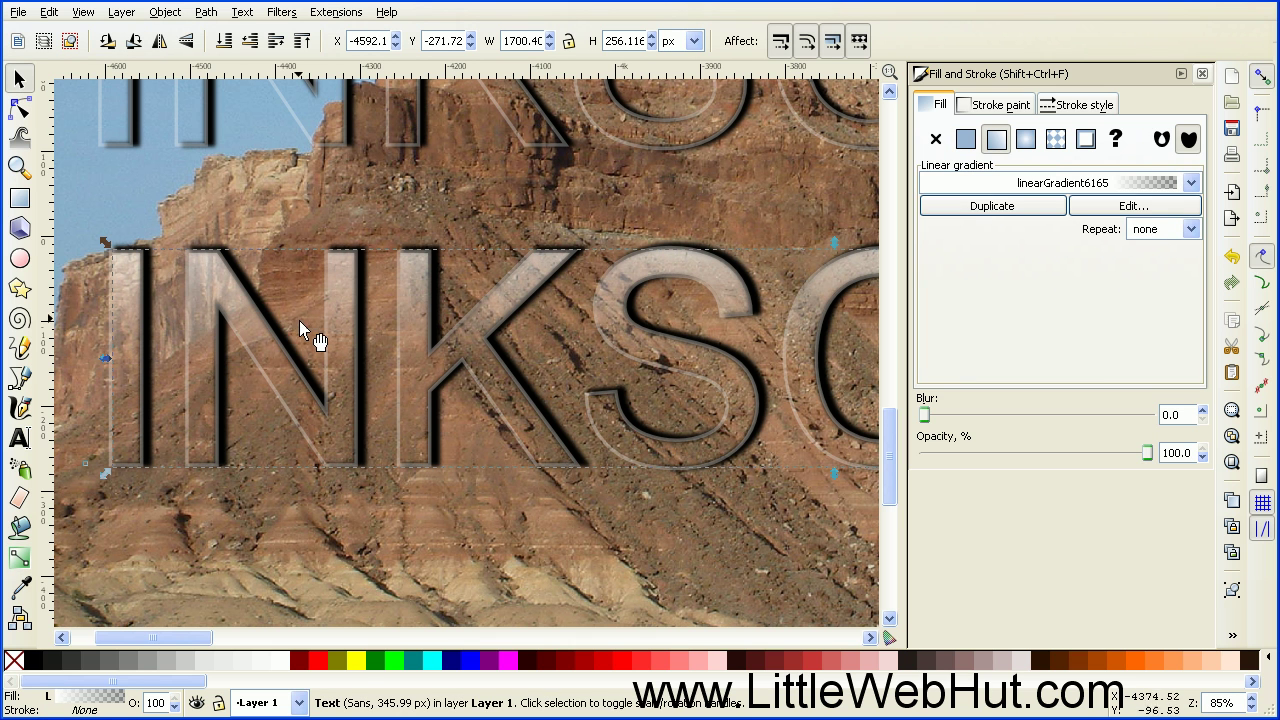
Step: Zoom out to 43% and center the canyon photo with both INKSCAPE lines in view
{"action": "left_click", "coordinate": [76, 166]}
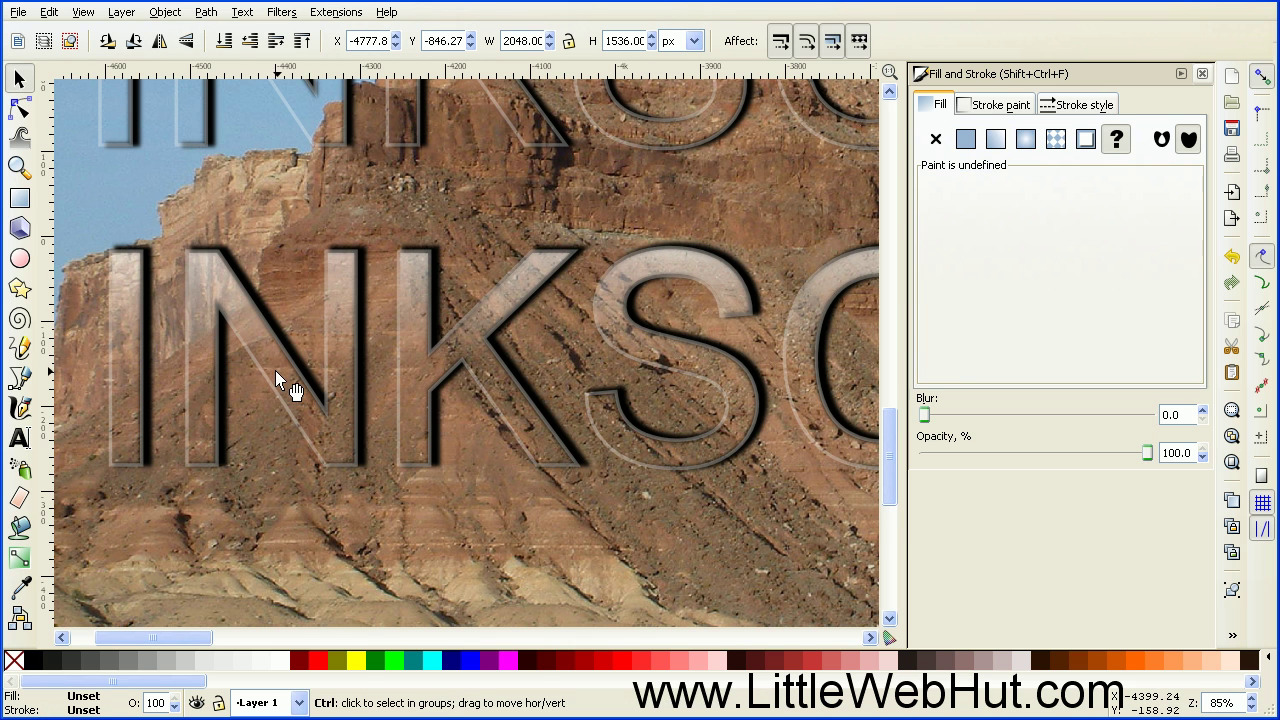
{"action": "scroll", "coordinate": [275, 371], "scroll_direction": "down", "scroll_amount": 2, "text": "ctrl"}
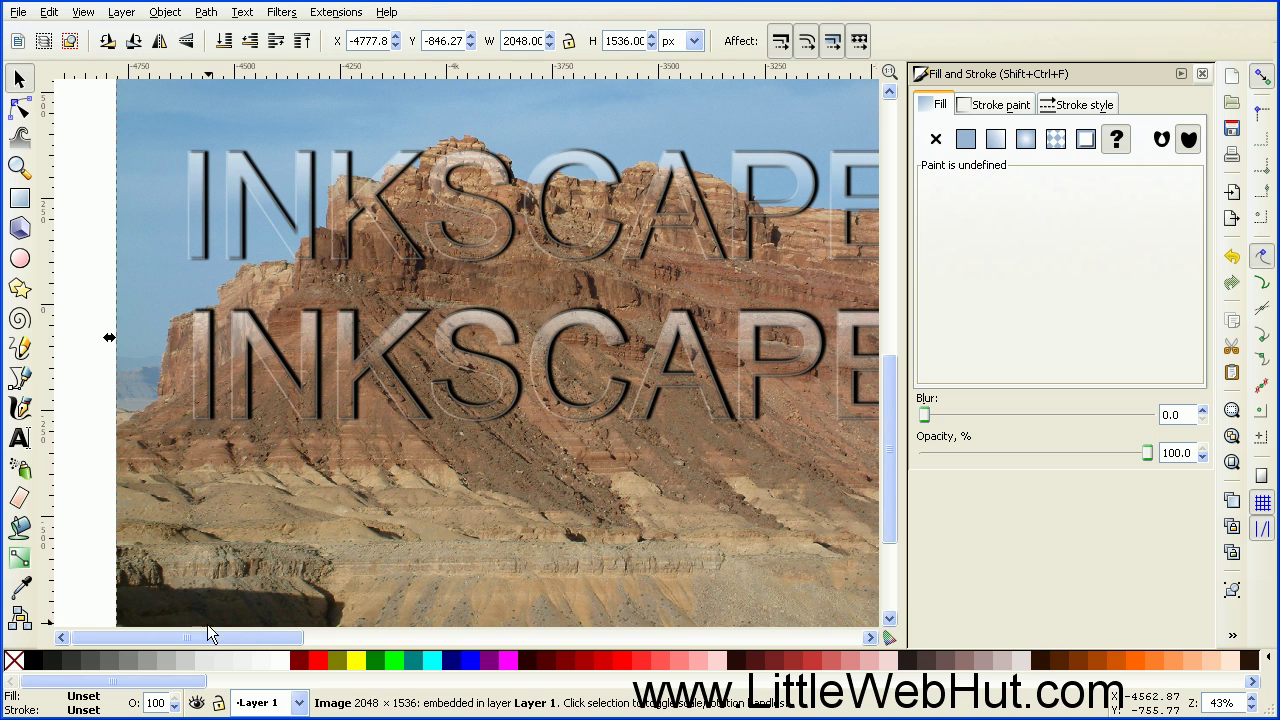
{"action": "left_click_drag", "start_coordinate": [208, 637], "coordinate": [227, 635]}
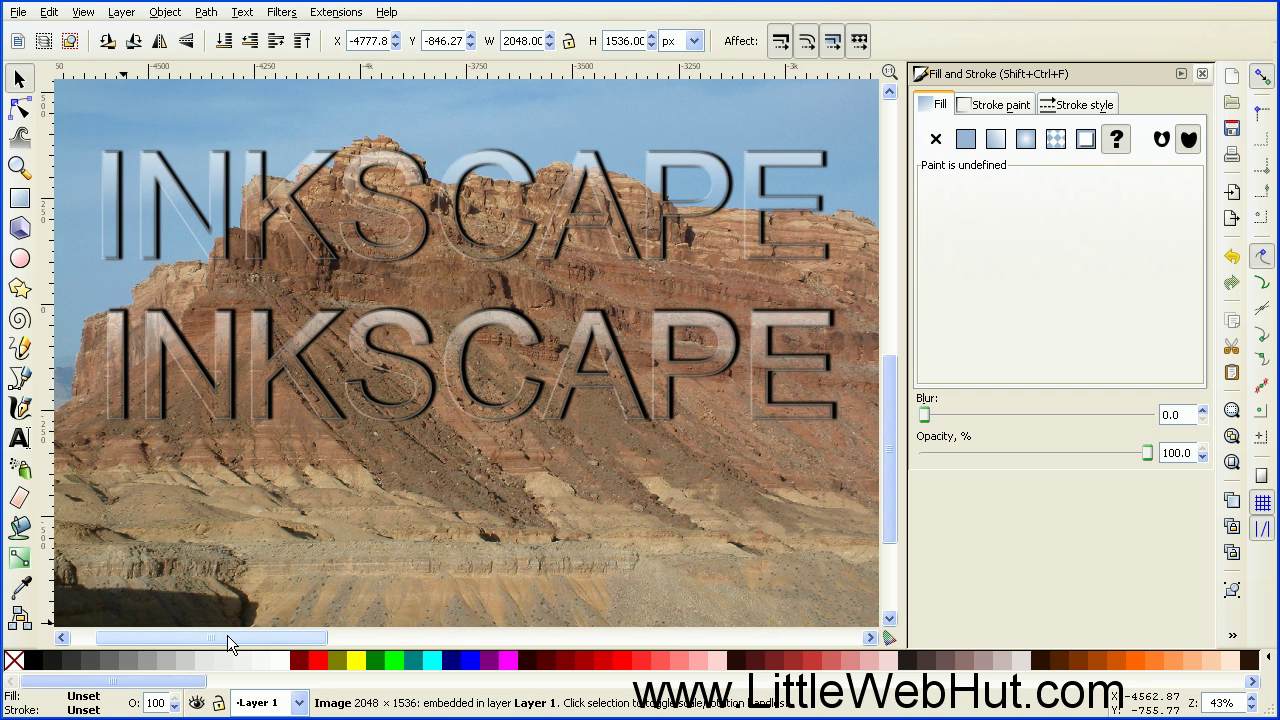